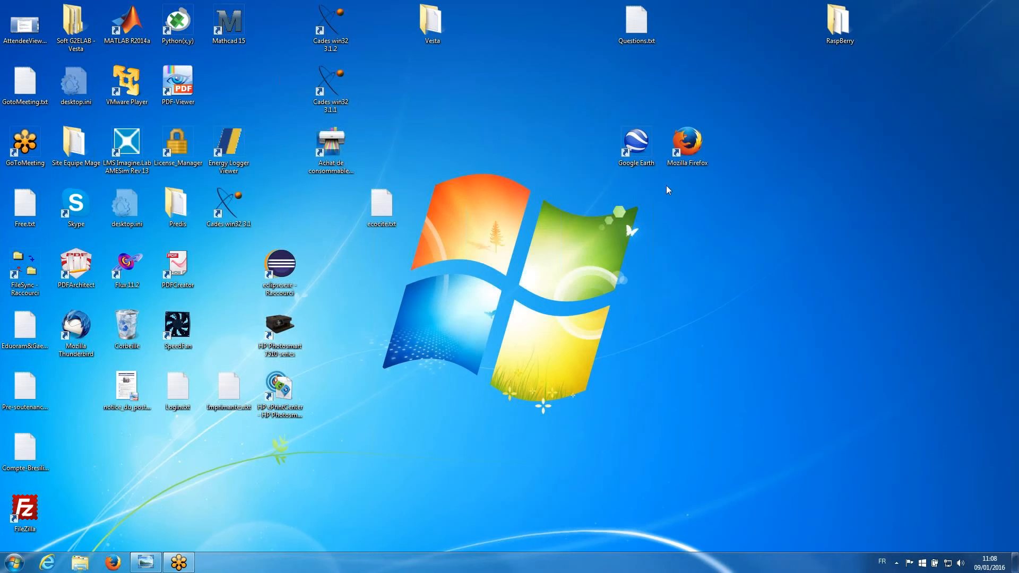
Launch Google Earth and dismiss the startup tip.
click(629, 139)
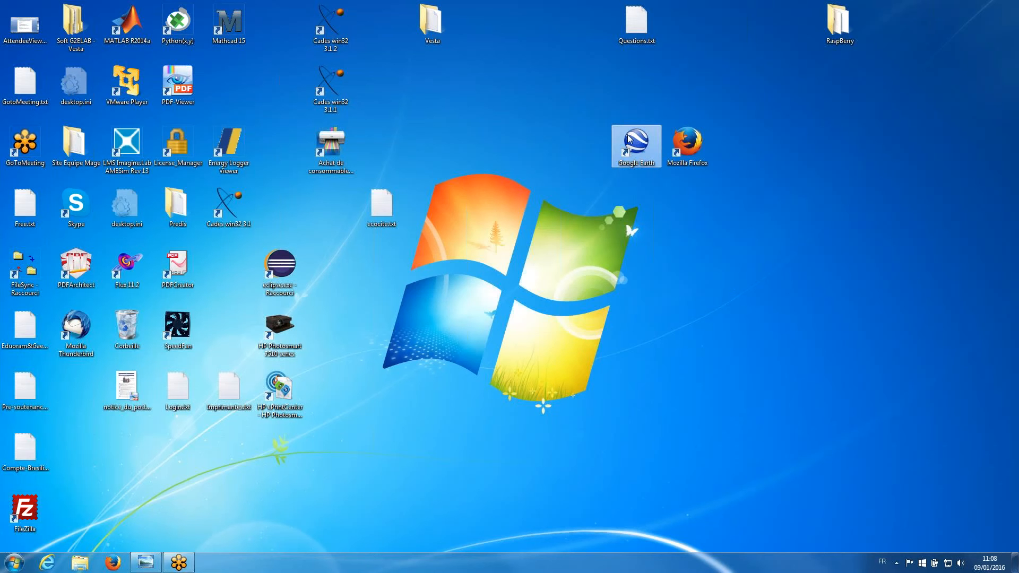
double_click(615, 134)
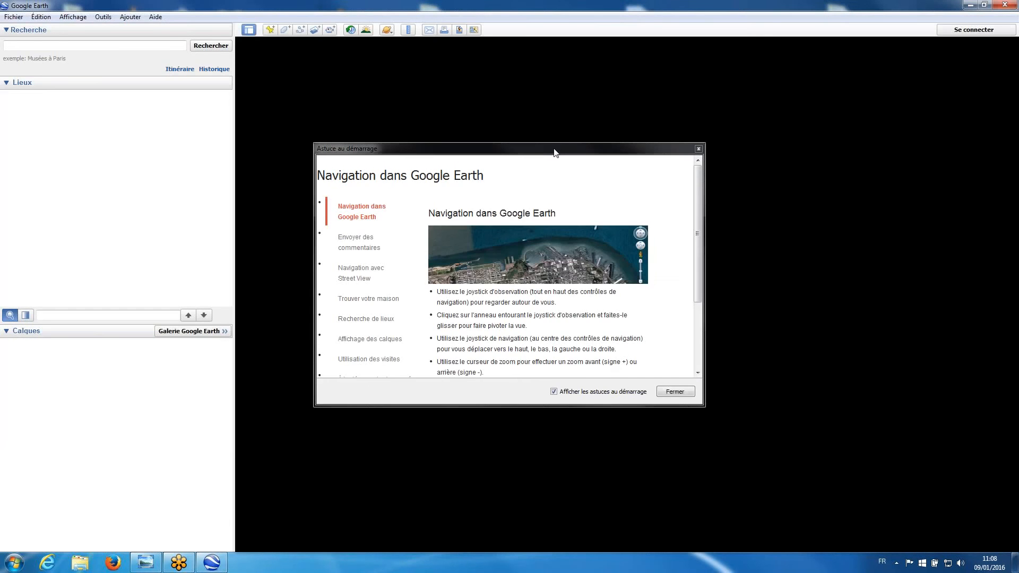
click(699, 149)
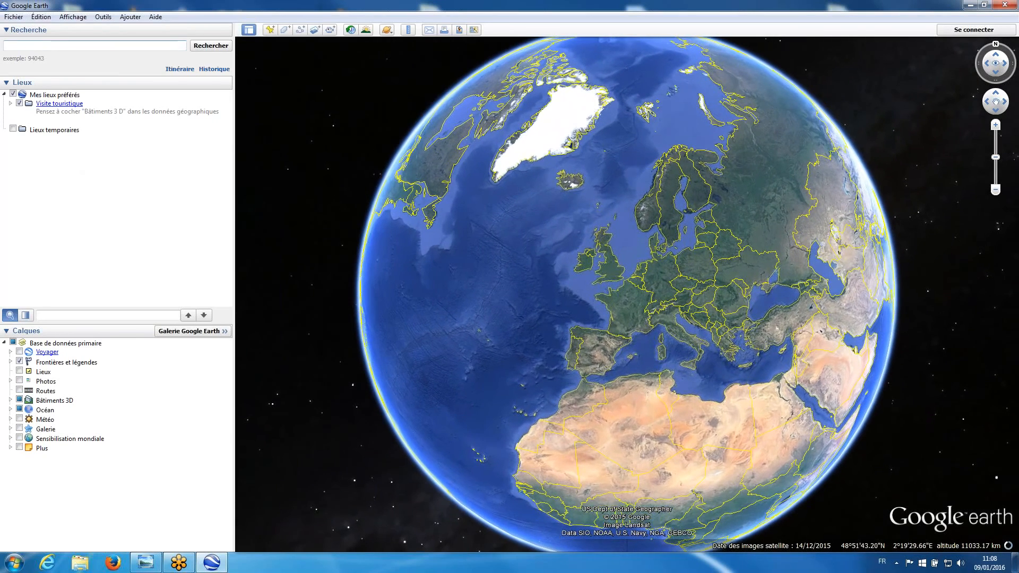
Search for the place "croles 38" and fly to it.
text(cro)
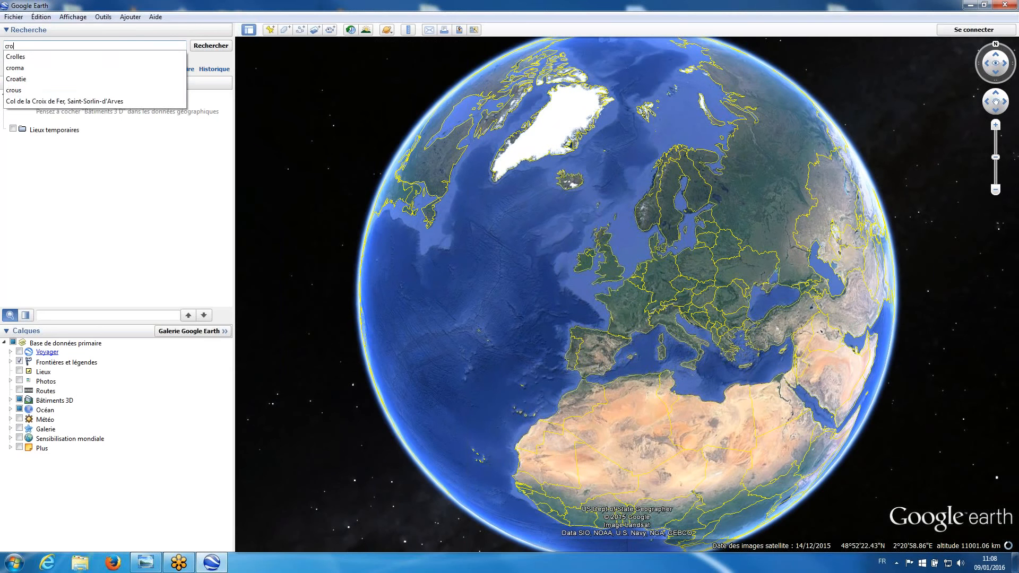
text(lles)
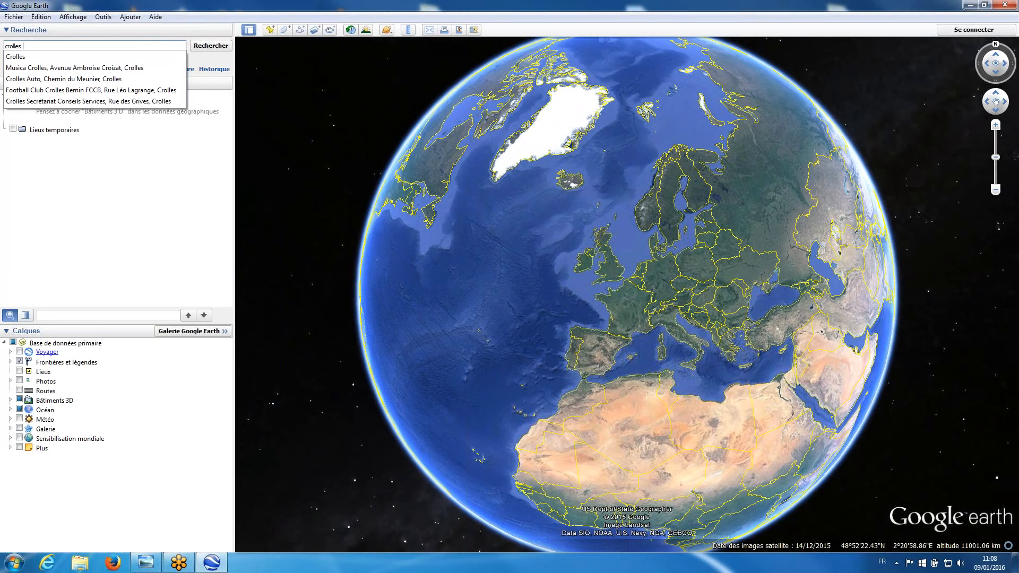
text( 3)
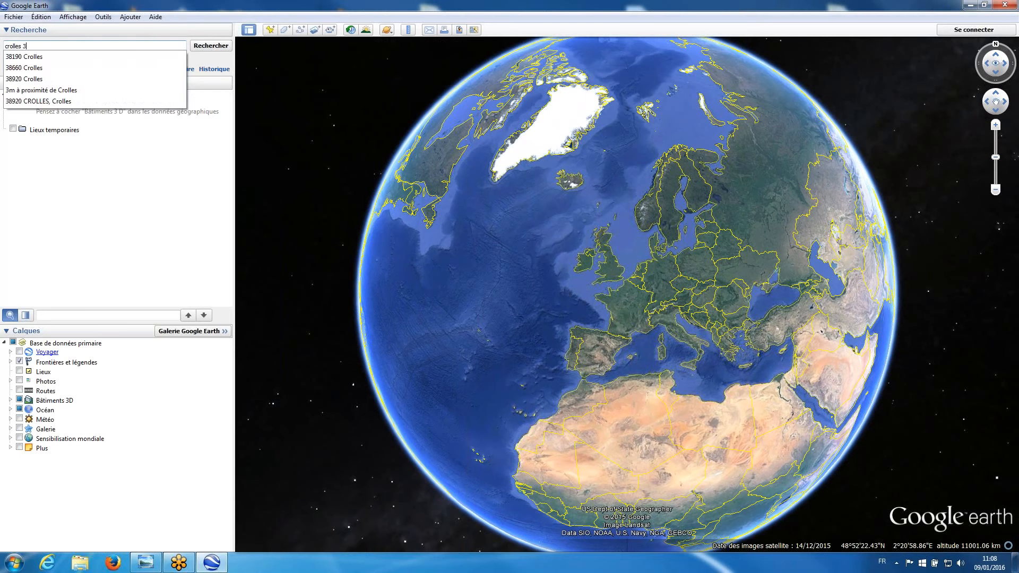
text(8)
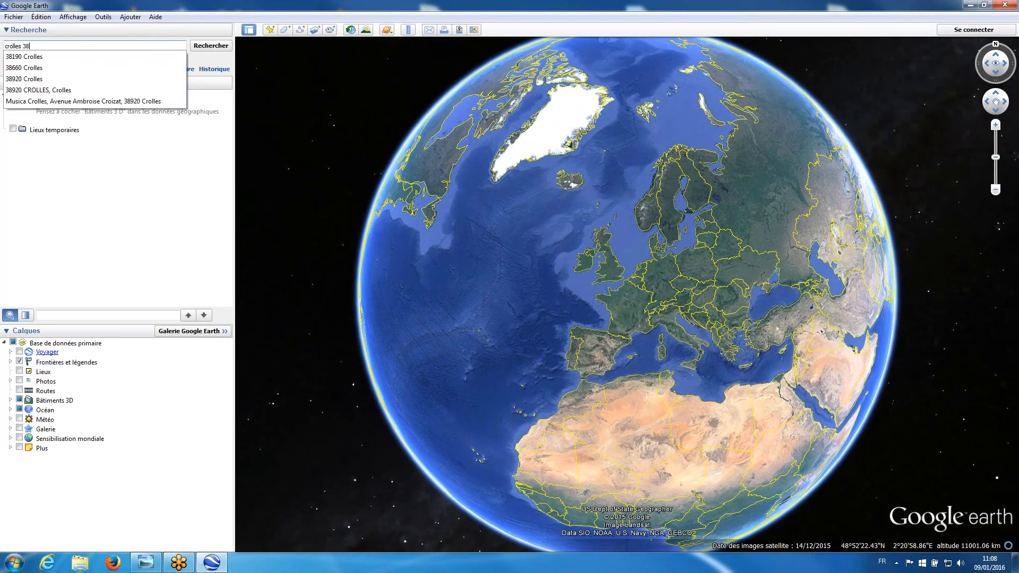
key(Return)
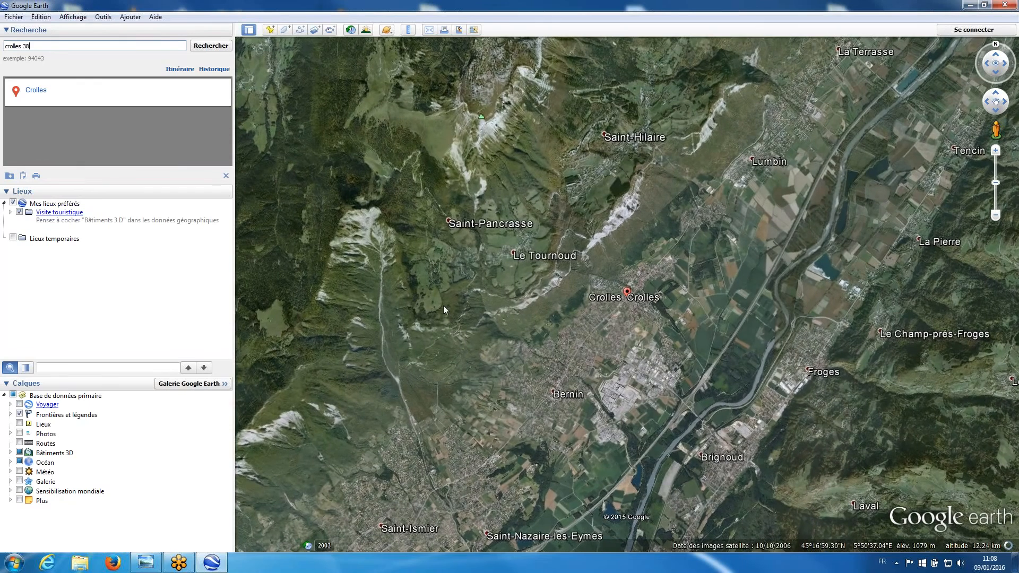
Zoom in on Crolles to examine the sports hall beside the red and green tennis courts.
scroll(459, 314, up, 5)
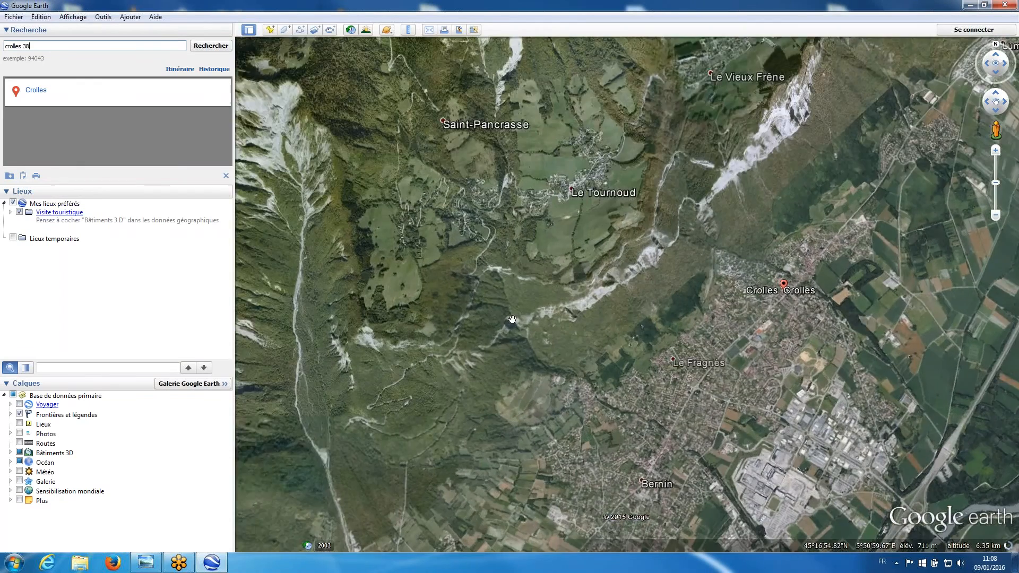
drag(459, 314, 308, 320)
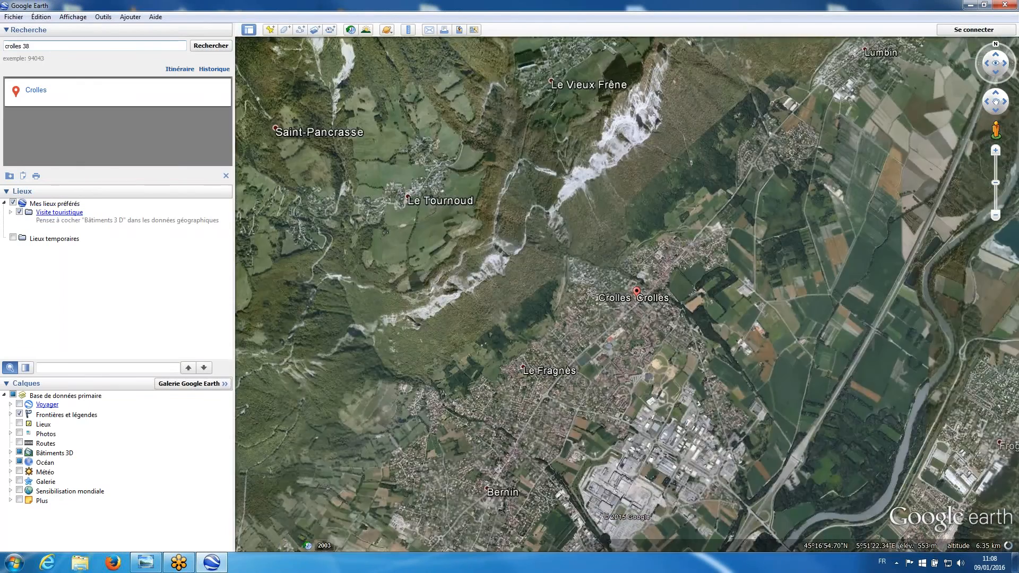
scroll(487, 319, up, 3)
drag(486, 320, 478, 296)
scroll(477, 296, up, 2)
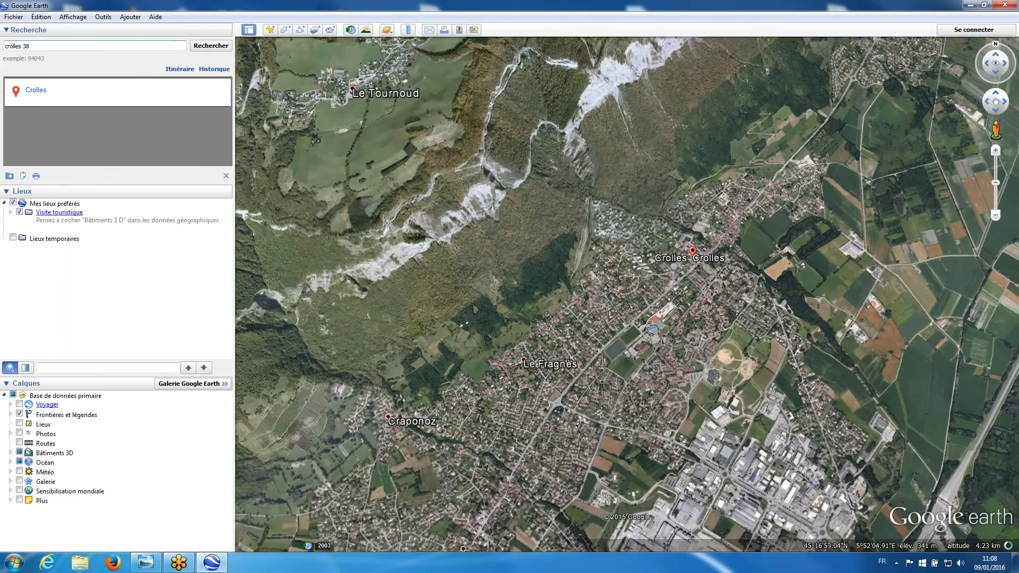
scroll(478, 298, up, 2)
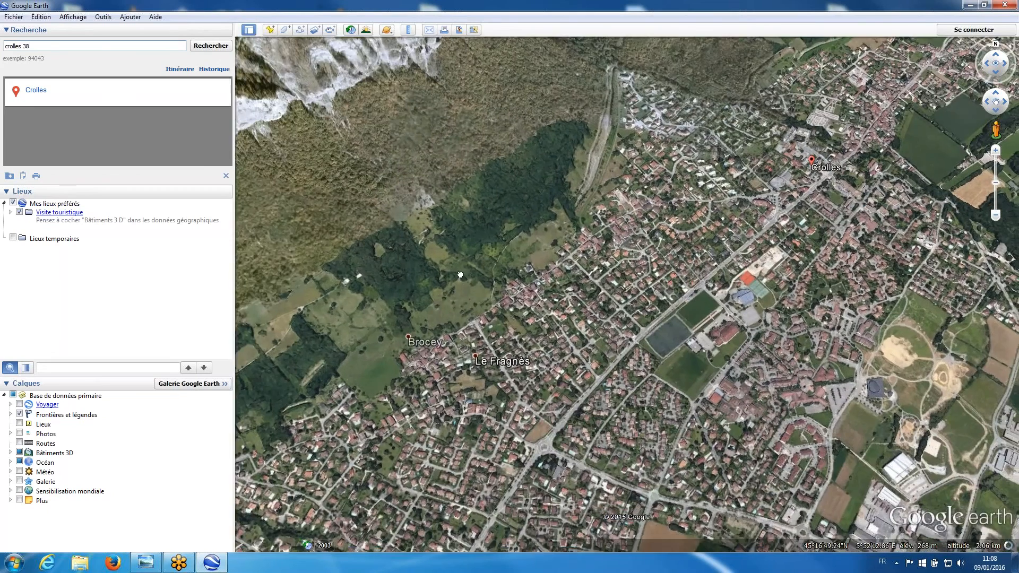
drag(461, 276, 429, 239)
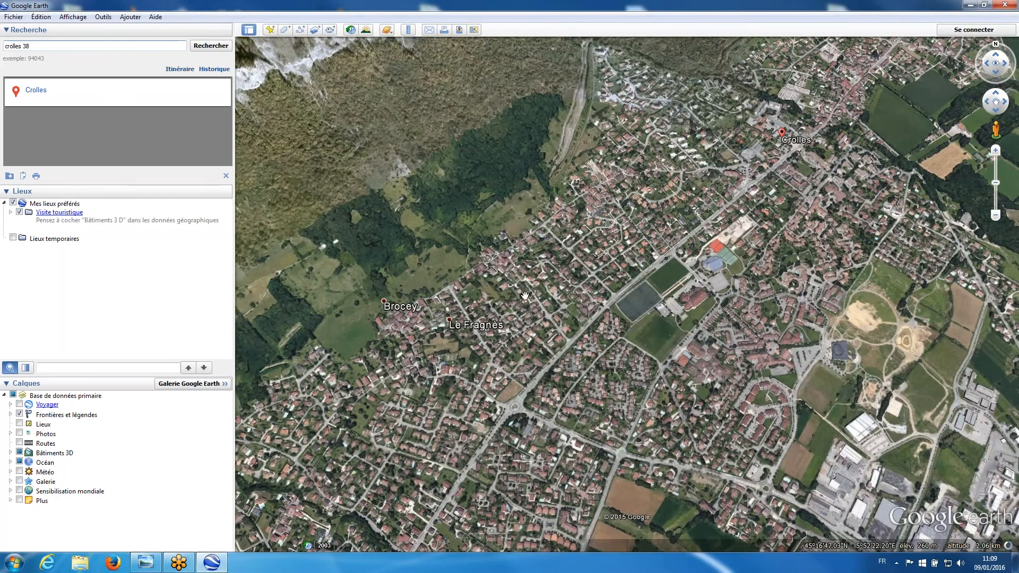
drag(525, 296, 516, 275)
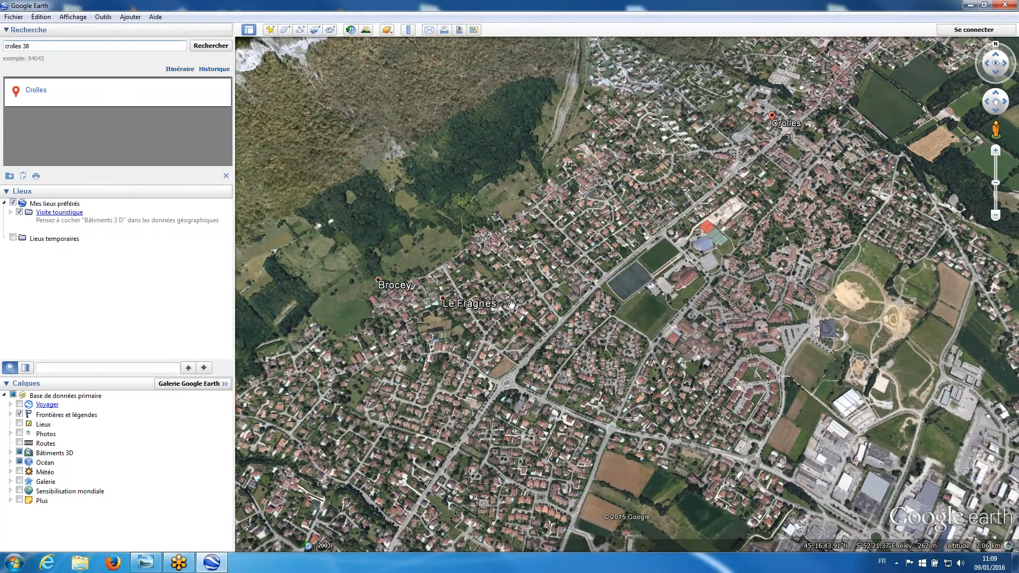
scroll(500, 304, up, 3)
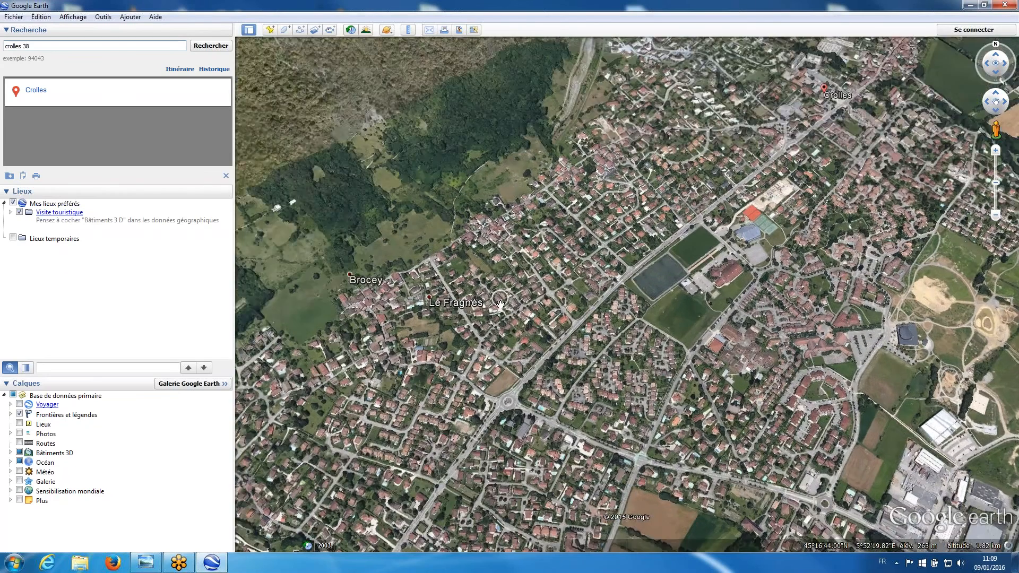
drag(557, 280, 503, 278)
double_click(740, 233)
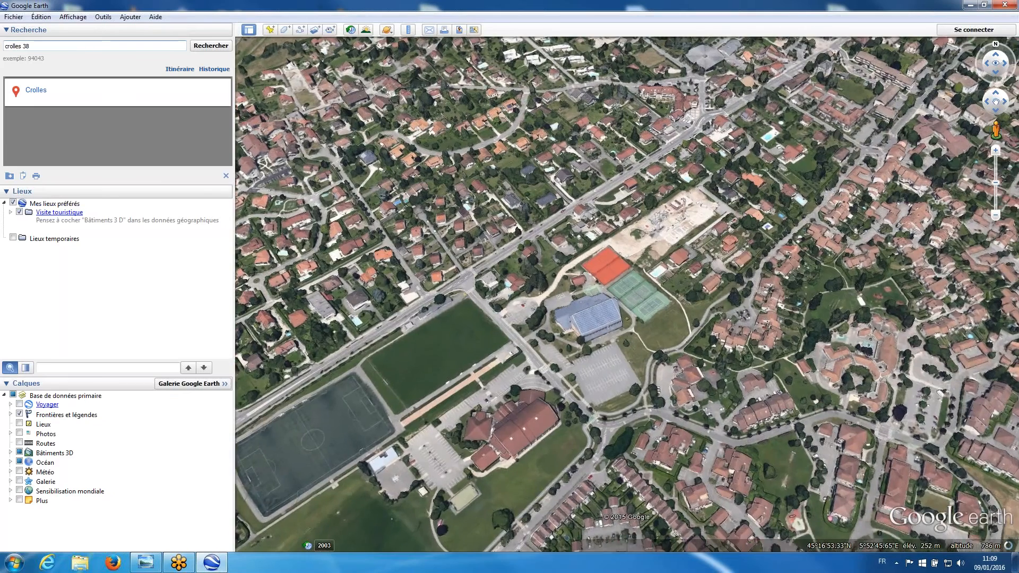
double_click(555, 246)
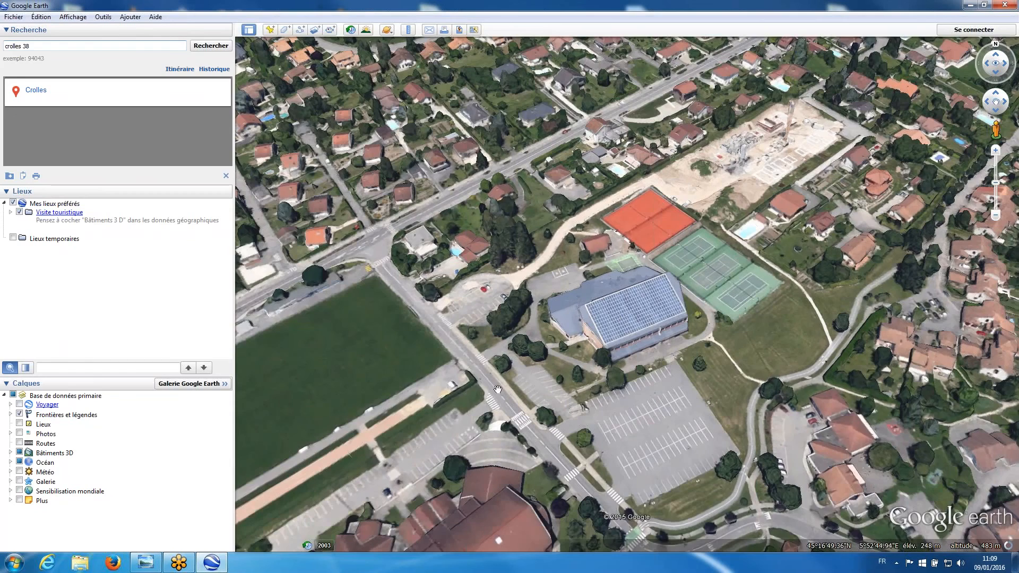
Move southeast from the sports hall and zoom in on the red-roofed building complex beside the tree-lined car park.
scroll(549, 433, down, 2)
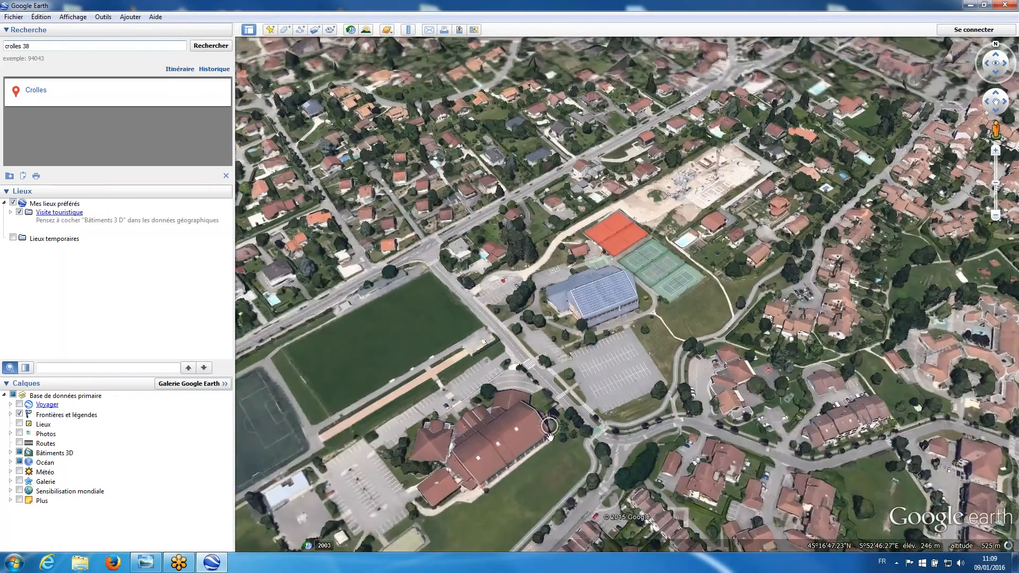
scroll(550, 433, down, 3)
drag(641, 536, 610, 370)
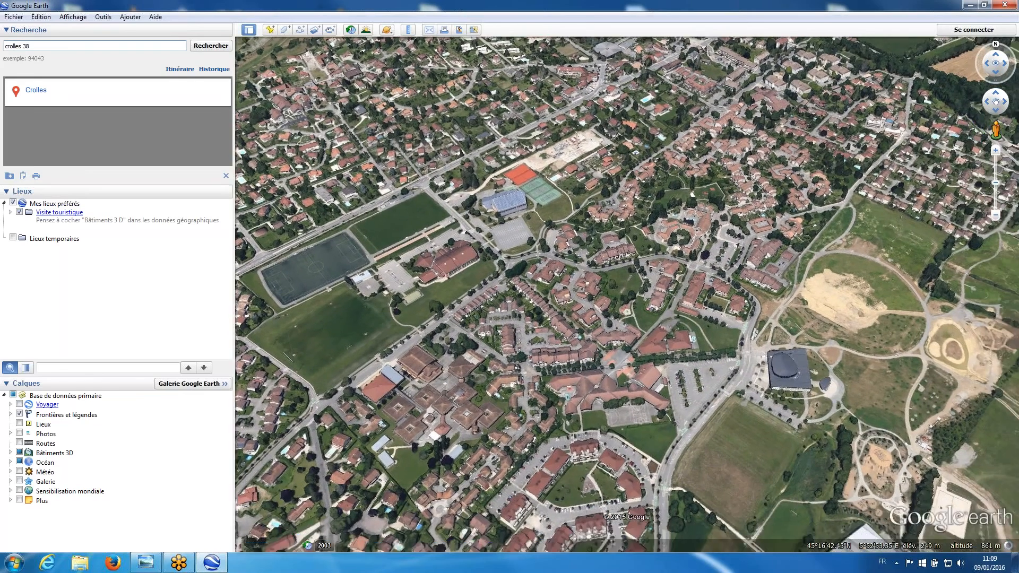
drag(604, 362, 576, 263)
scroll(571, 276, up, 3)
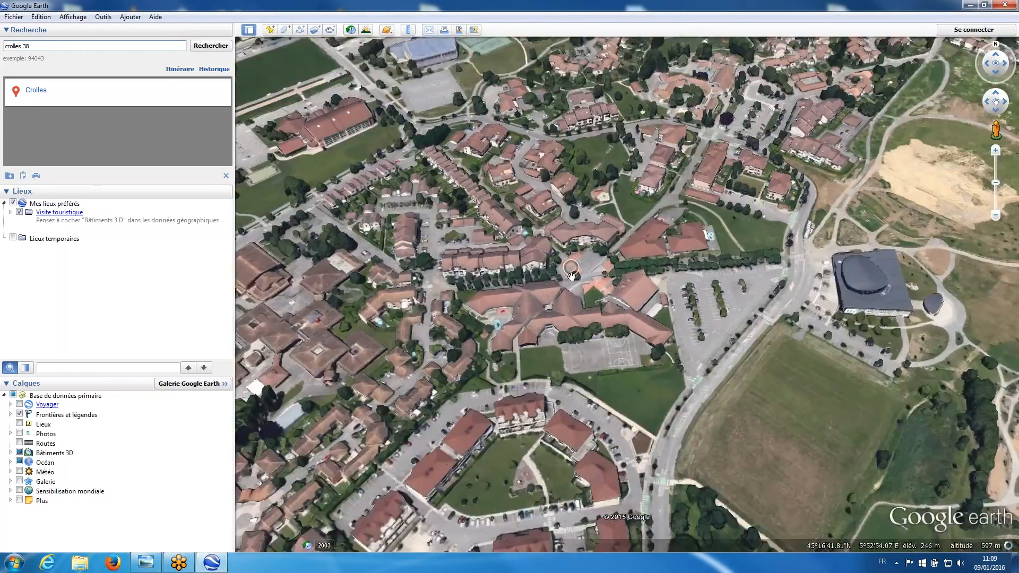
scroll(572, 282, up, 3)
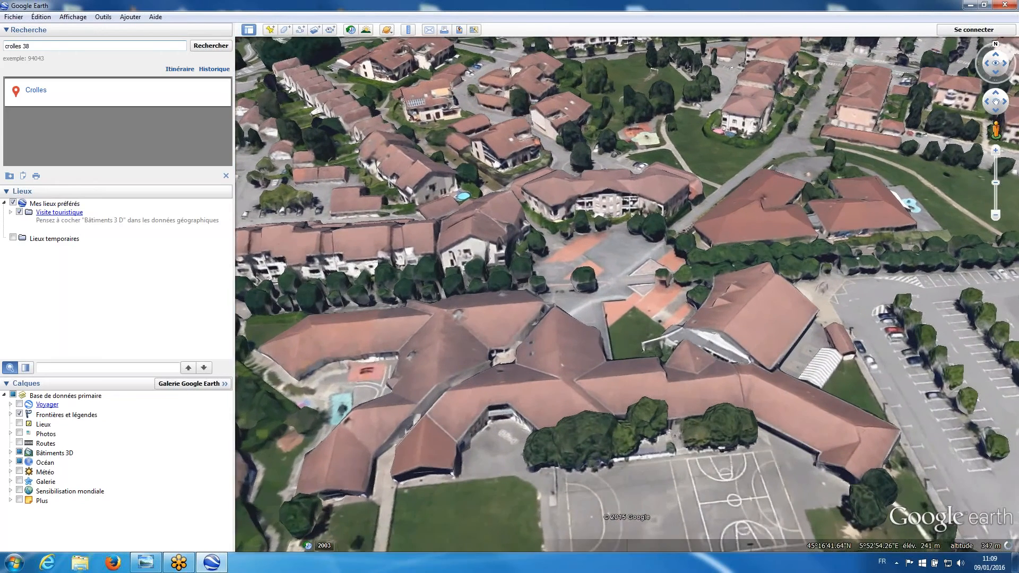
drag(573, 292, 444, 310)
scroll(445, 309, up, 2)
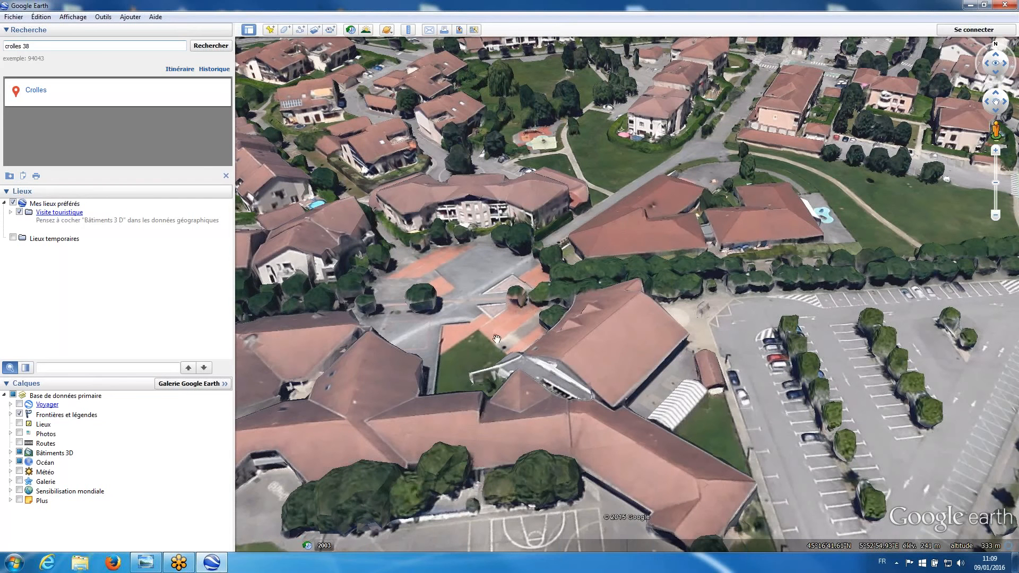
Reset both the tilt and the compass of the view, keeping the red-roofed building beside the car park framed.
click(73, 17)
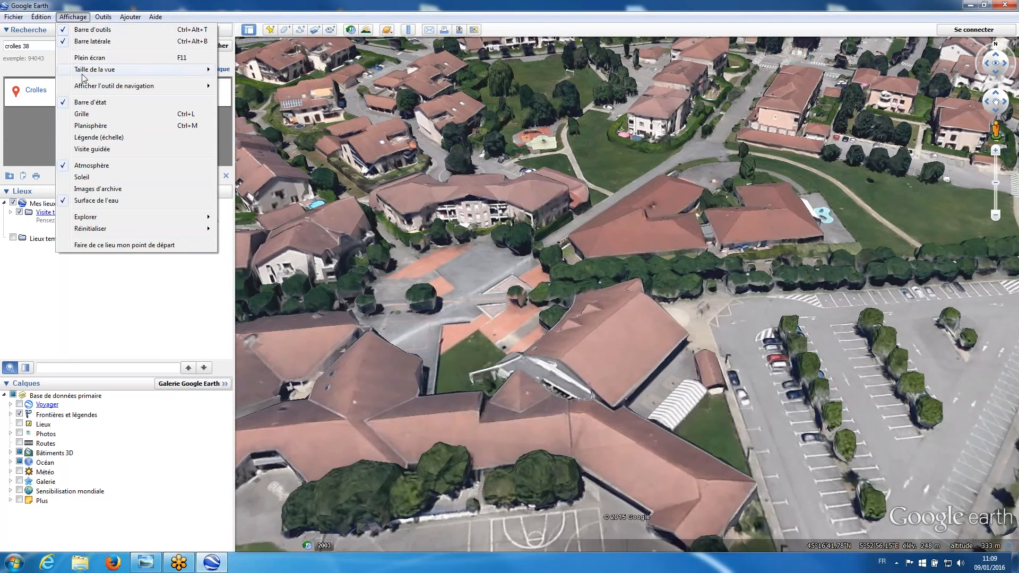
mouse_move(104, 230)
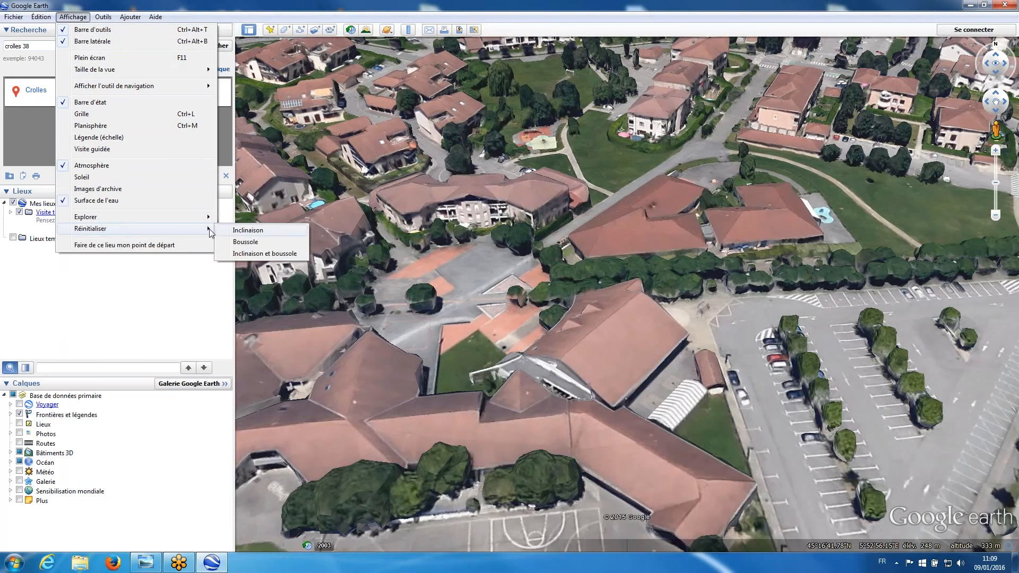
click(248, 254)
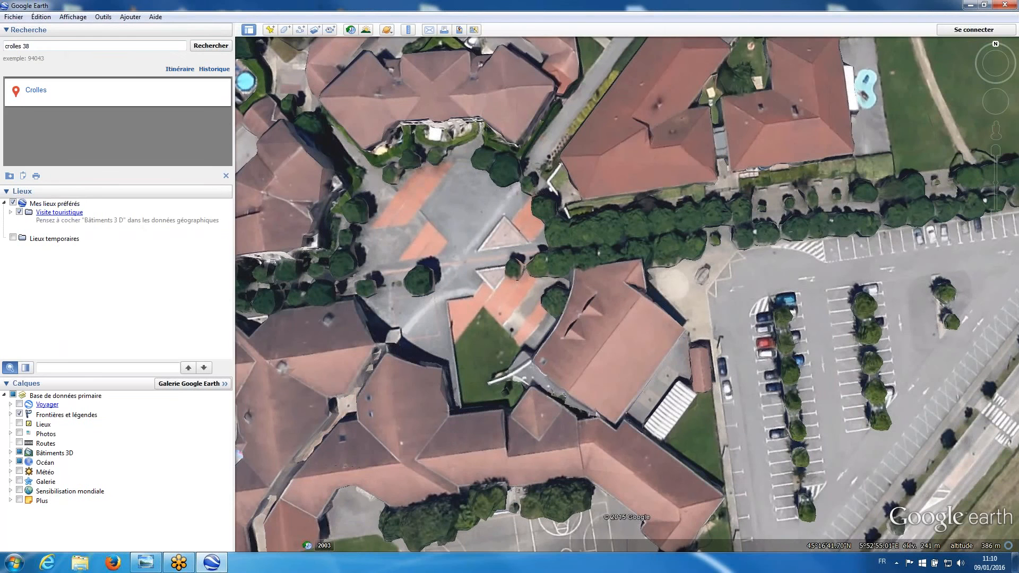
drag(607, 428, 549, 348)
scroll(643, 366, up, 1)
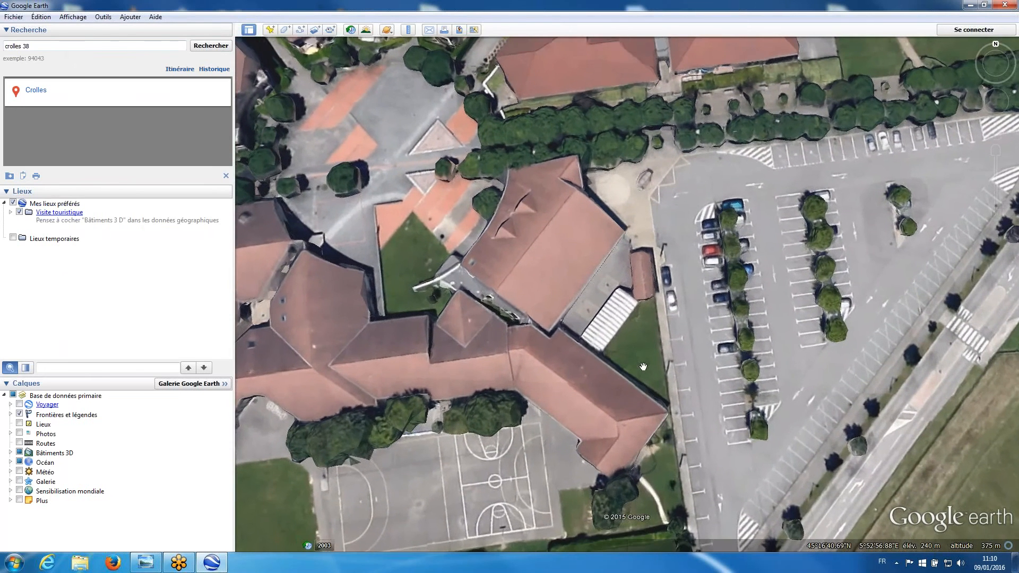
scroll(643, 366, down, 2)
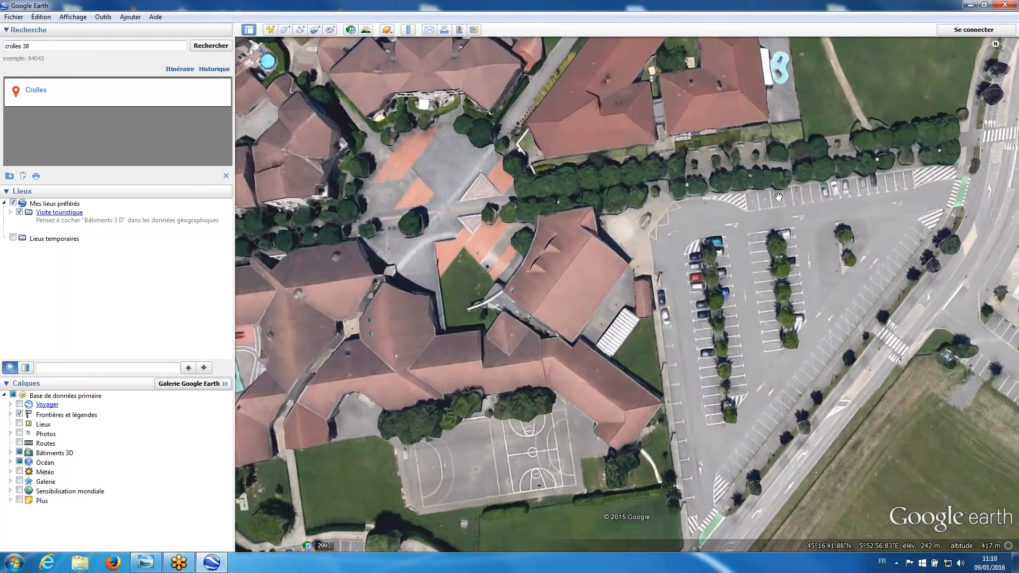
Tilt the view slightly and reset its tilt and compass again.
mouse_move(996, 63)
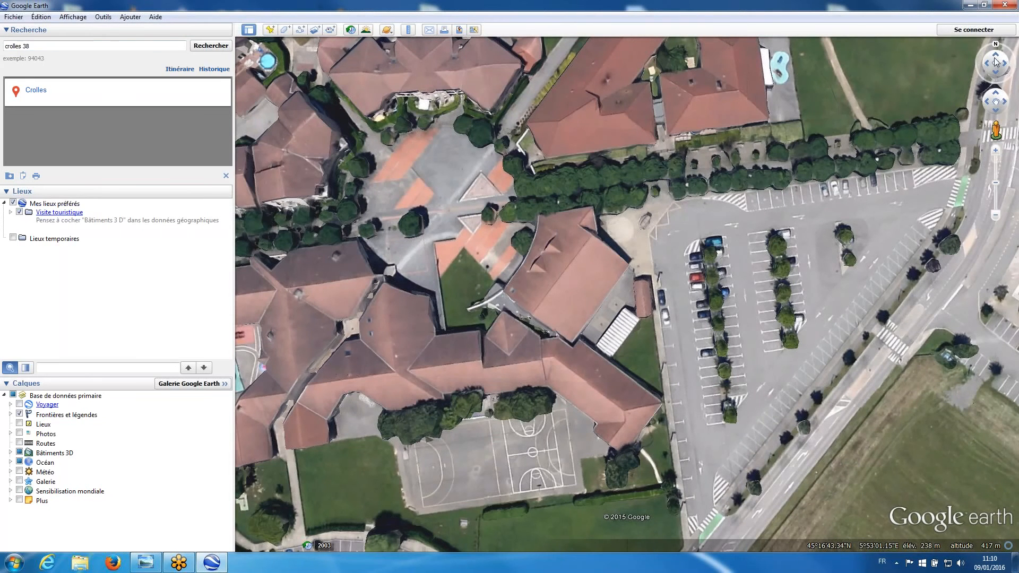
click(998, 74)
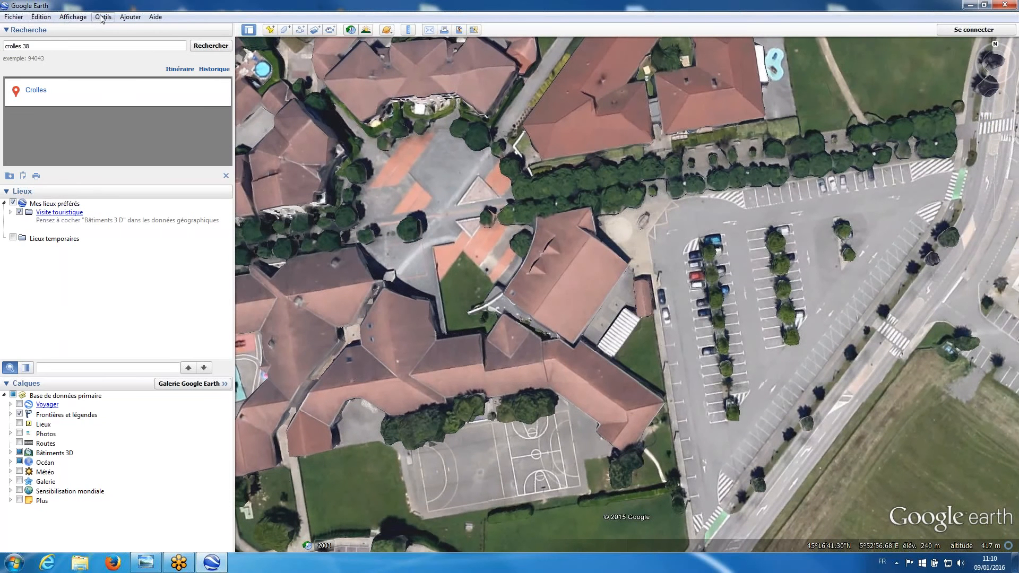
click(84, 18)
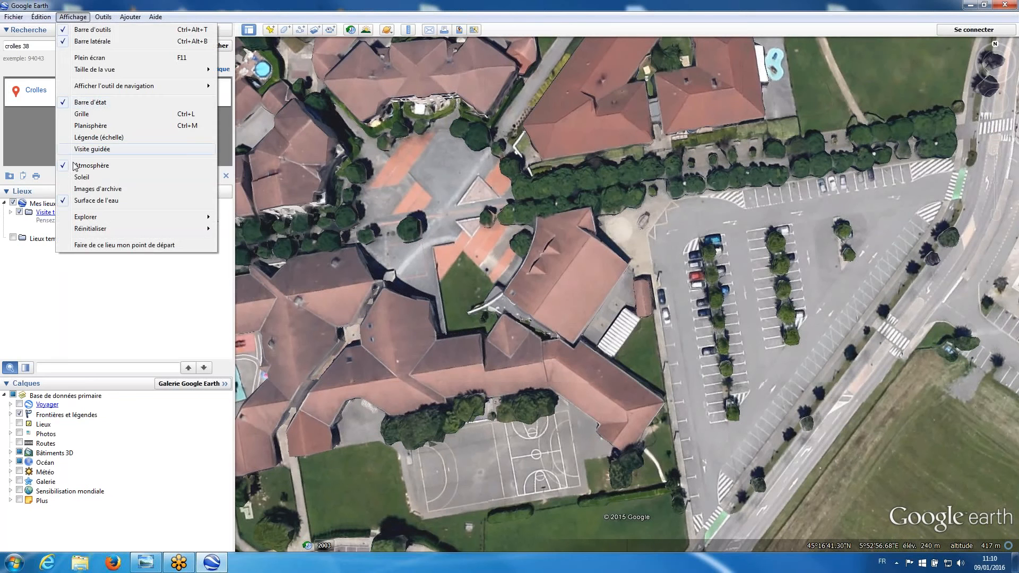
mouse_move(84, 218)
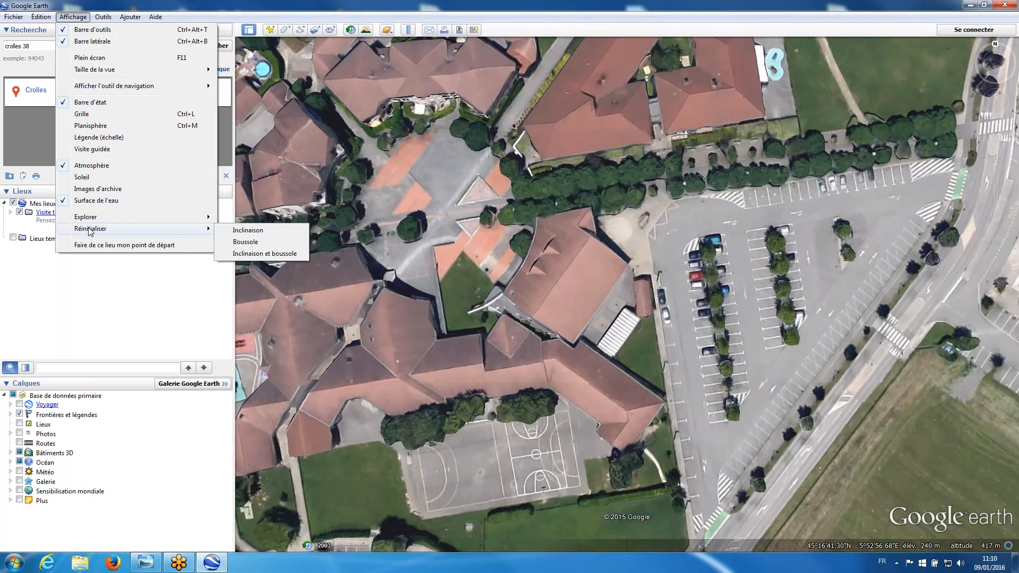
click(265, 253)
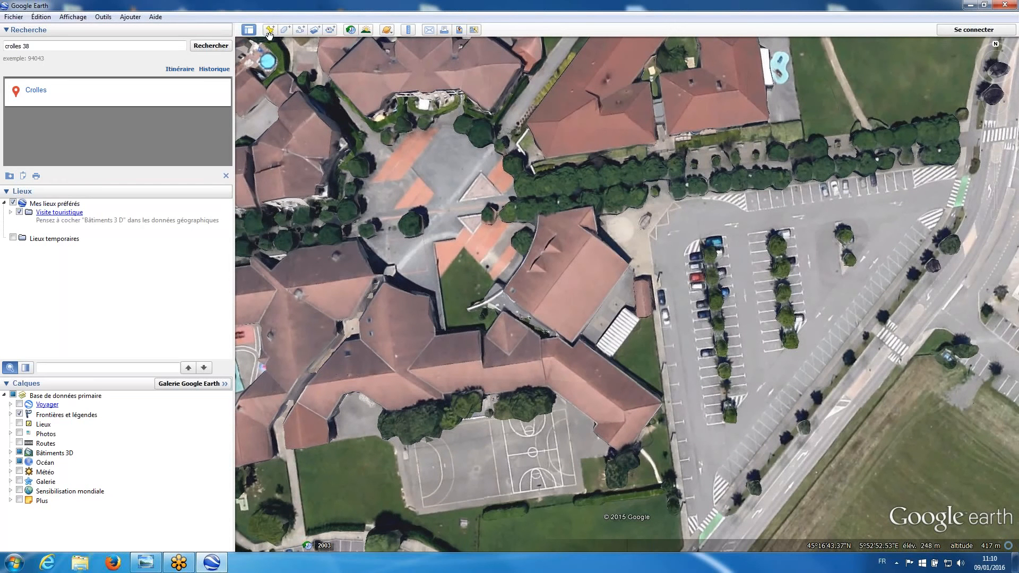
Open the ruler clear of the roof and measure the ridge line of the red-roofed building beside the car park.
click(408, 29)
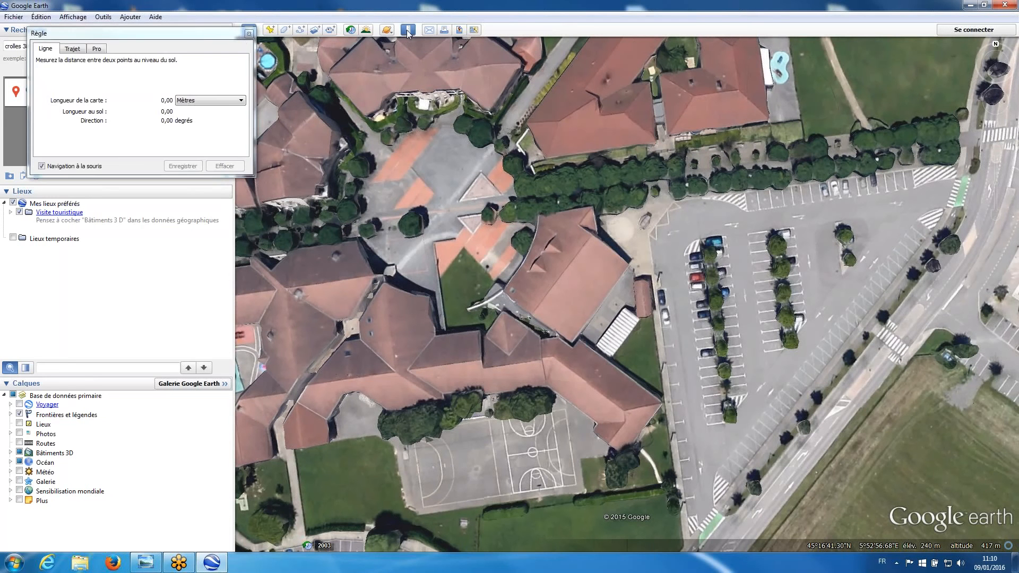
click(222, 42)
drag(221, 41, 567, 386)
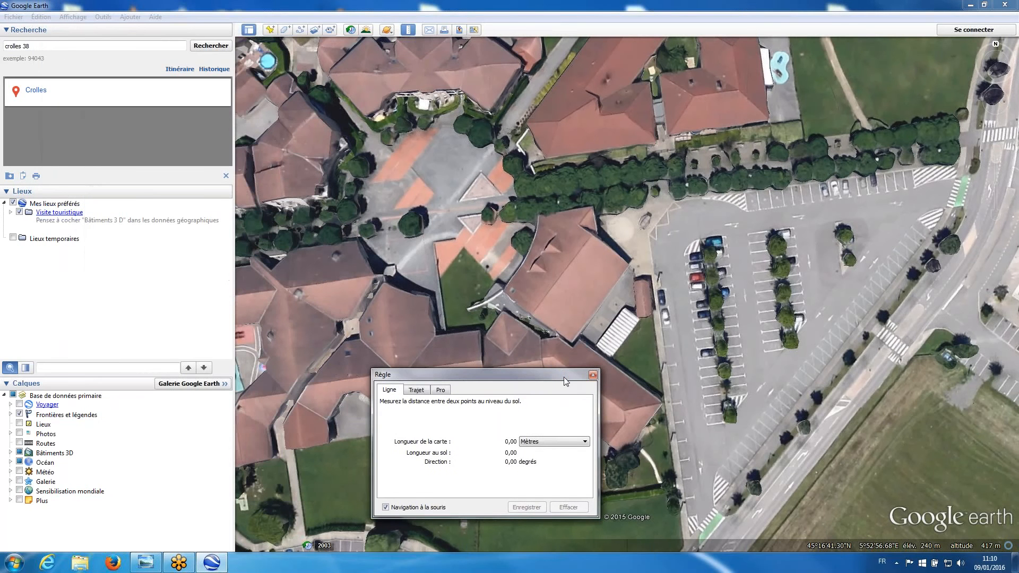
click(594, 237)
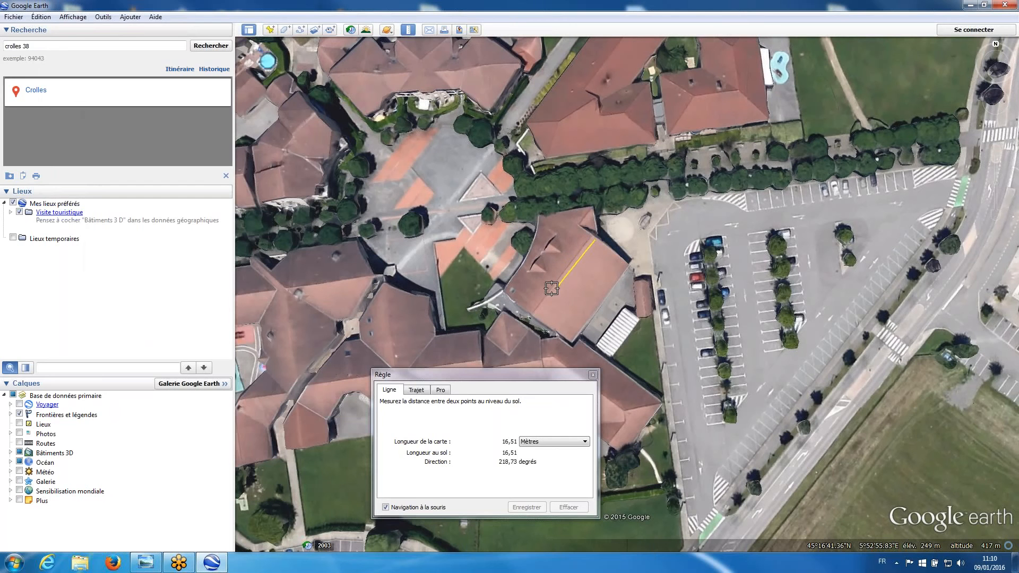
click(534, 317)
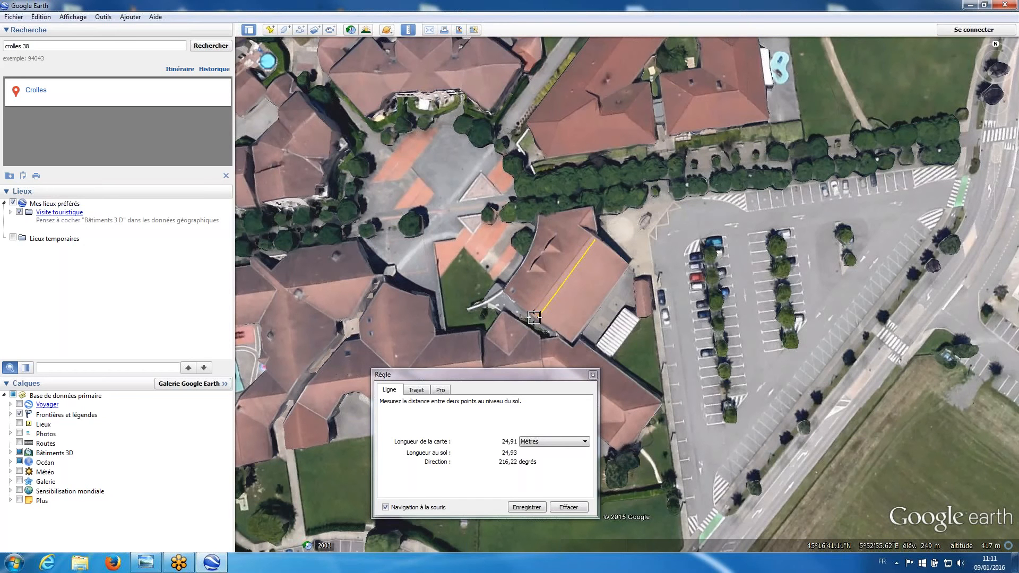
Measure the width of the roof's southeast slope from the ridge's northern end to the eastern roof corner.
click(594, 243)
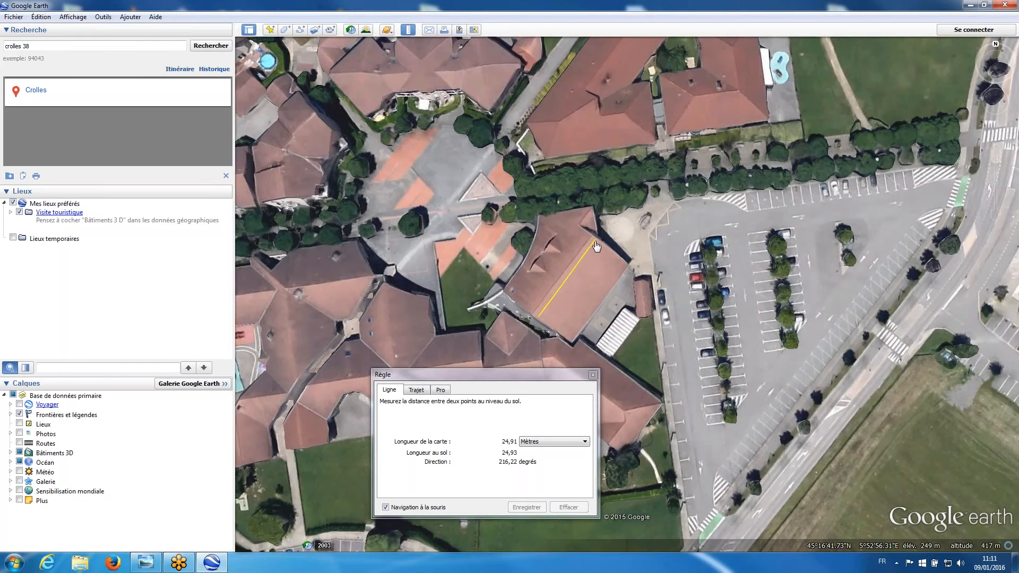
drag(595, 243, 588, 238)
click(541, 319)
drag(541, 319, 628, 271)
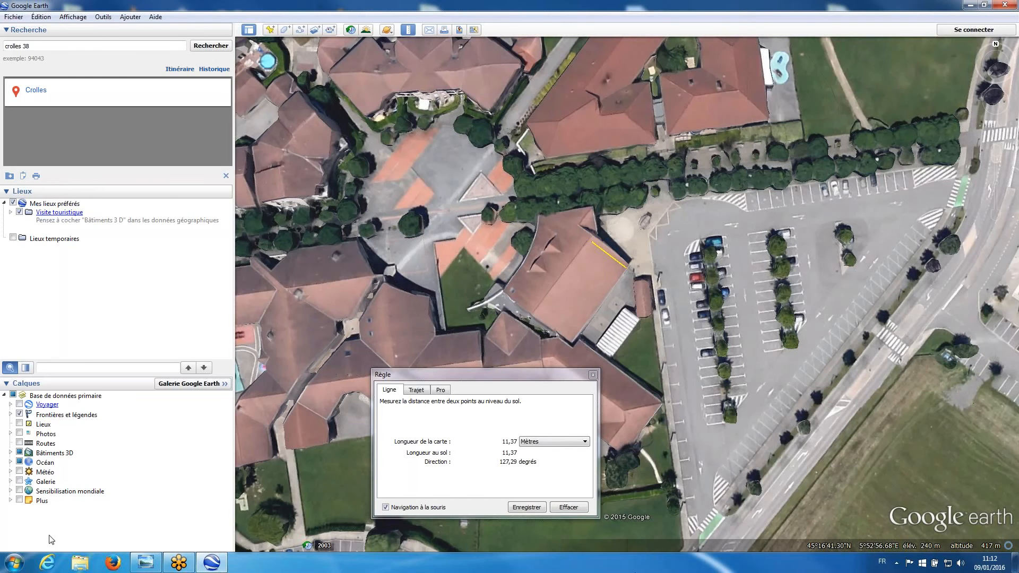
Switch to Panneaux.JPG in Windows Photo Viewer, examine the Q CELLS, Suntech and SunPower panel dimensions, and return to Google Earth.
click(139, 563)
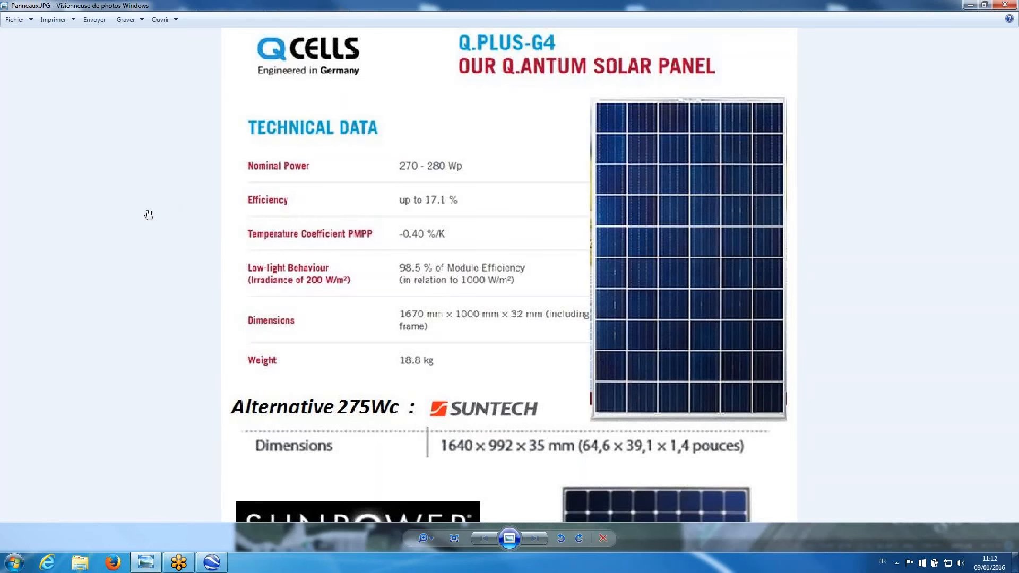
drag(144, 296, 148, 251)
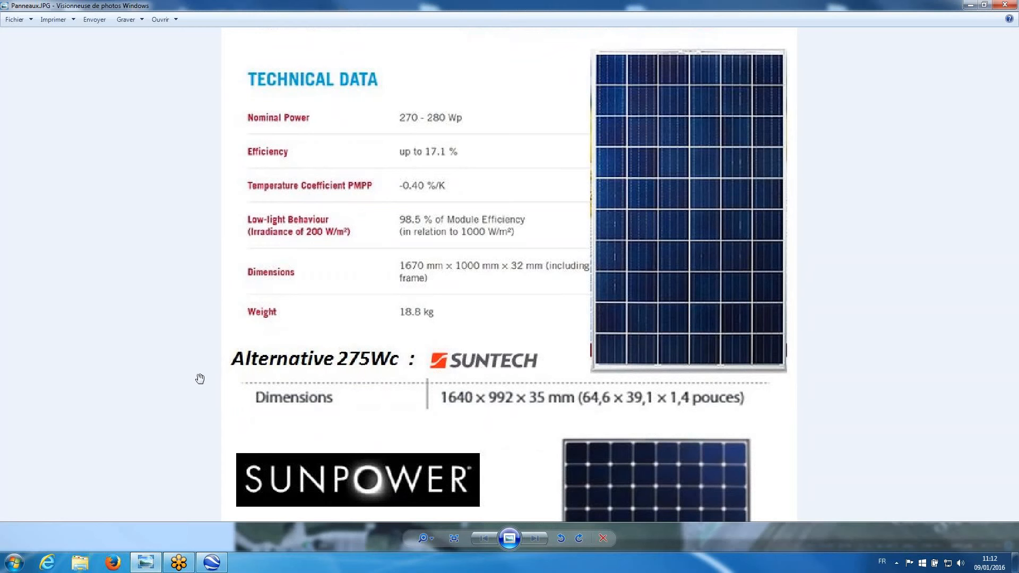
drag(204, 387, 202, 133)
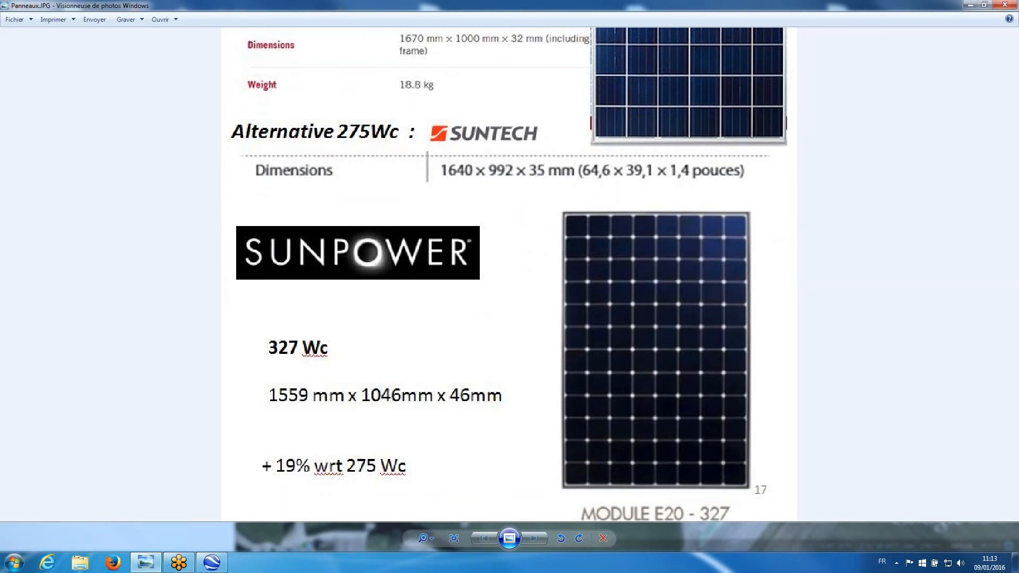
drag(79, 272, 86, 479)
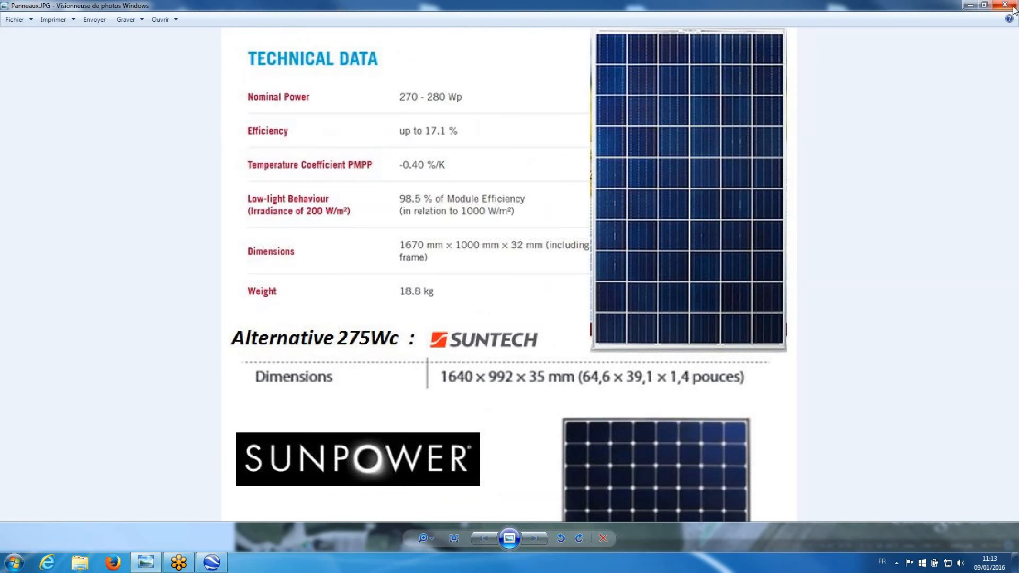
click(976, 5)
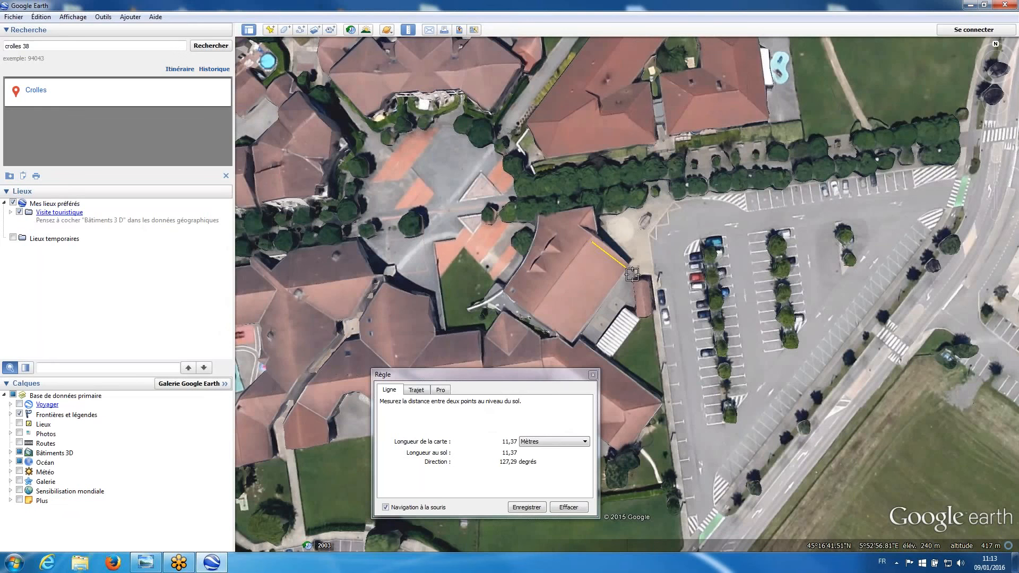
Realign the ruler line along the roof's ridge to read its length and direction.
drag(595, 244, 595, 246)
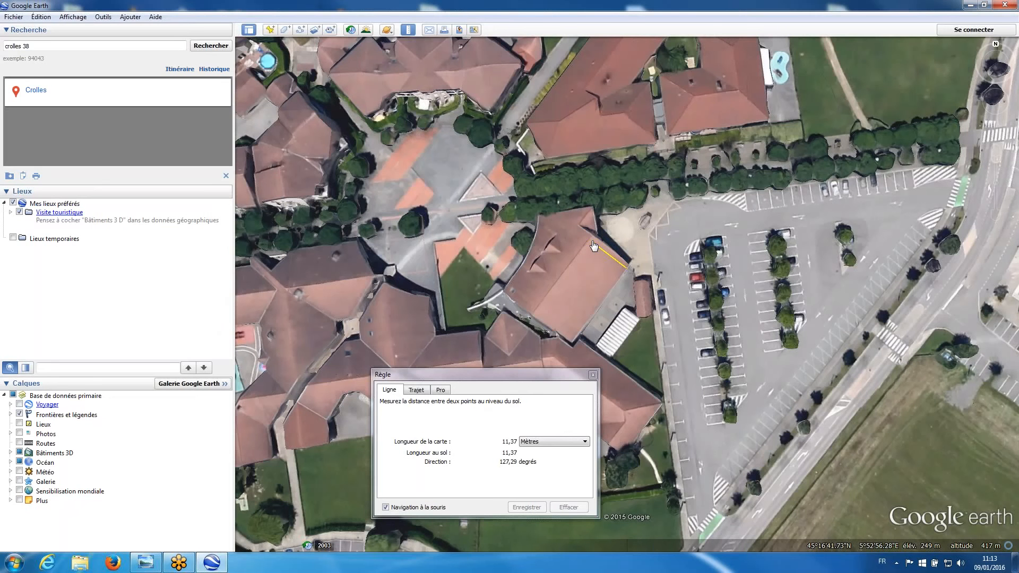
click(594, 245)
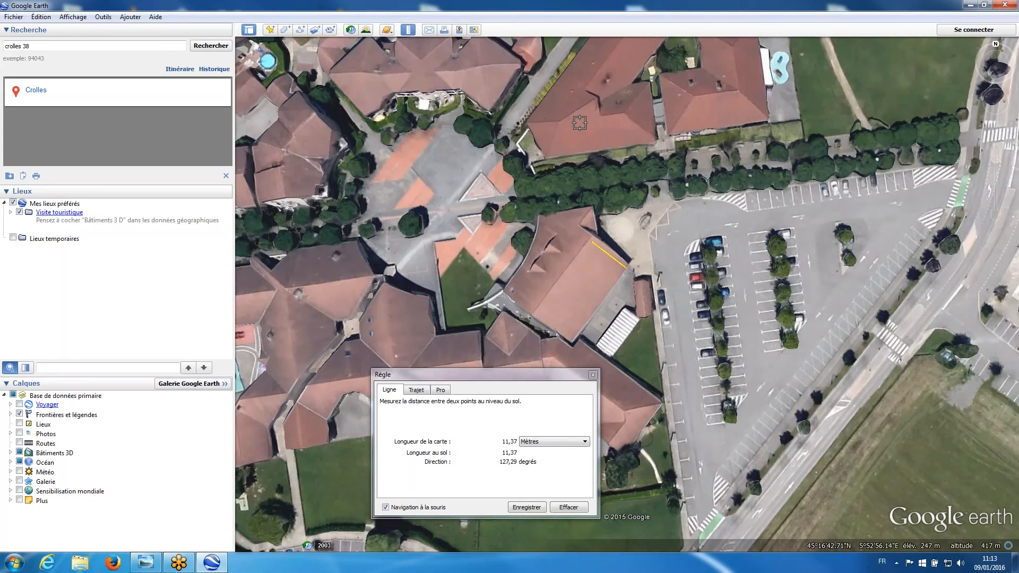
click(627, 268)
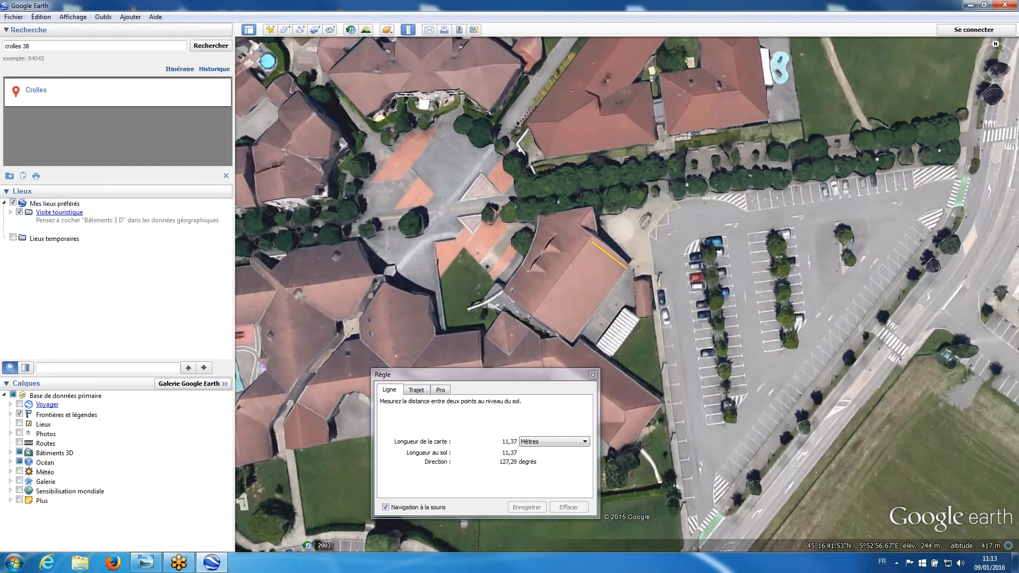
drag(627, 268, 535, 320)
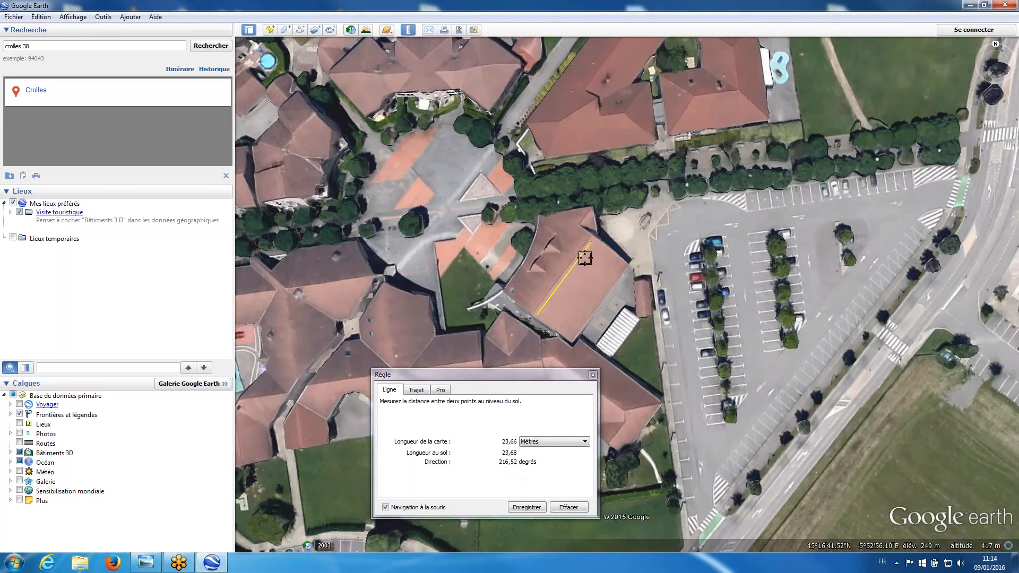
Swing the ruler line to an almost east-west direction to compare headings, and return its end to the ridge's northern tip.
drag(590, 254, 613, 317)
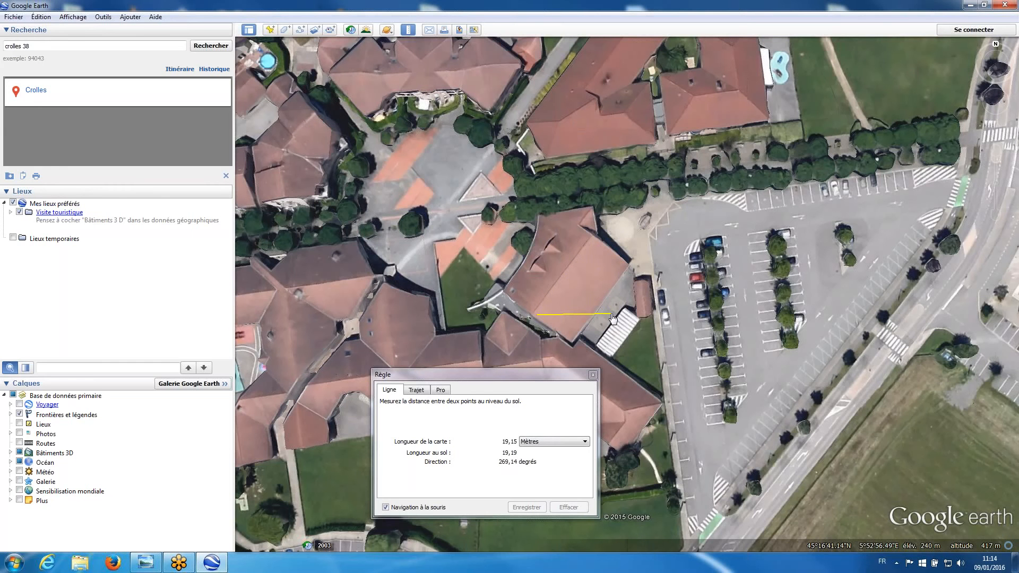
drag(613, 317, 611, 316)
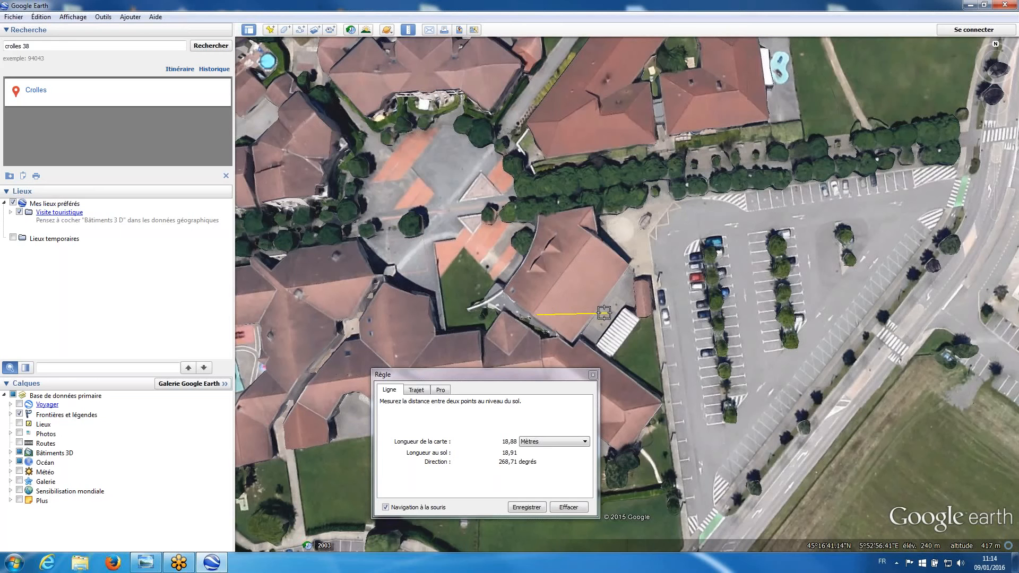
drag(602, 313, 593, 240)
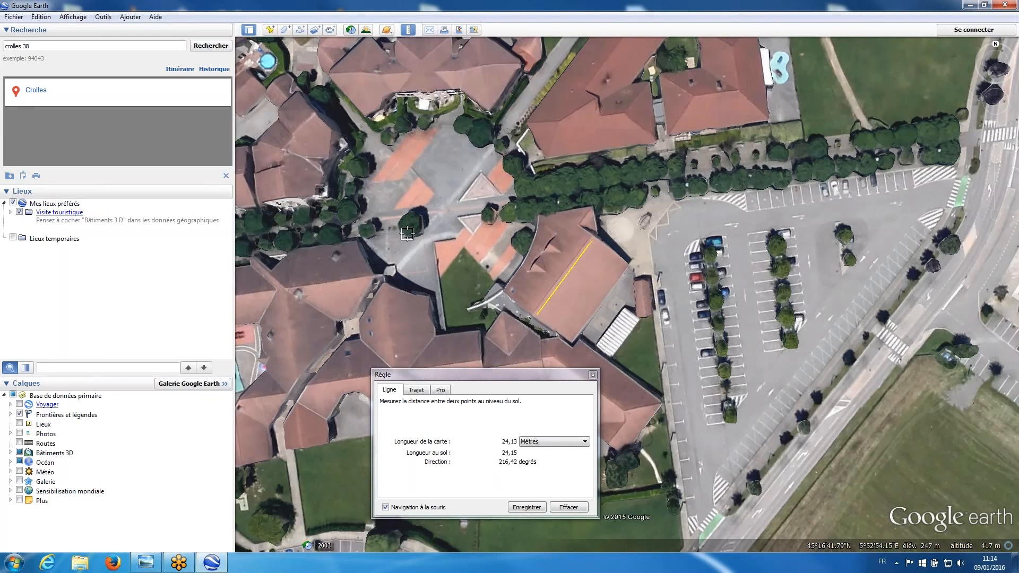
Add a placemark in the middle of the measured roof, keeping its default name.
click(270, 30)
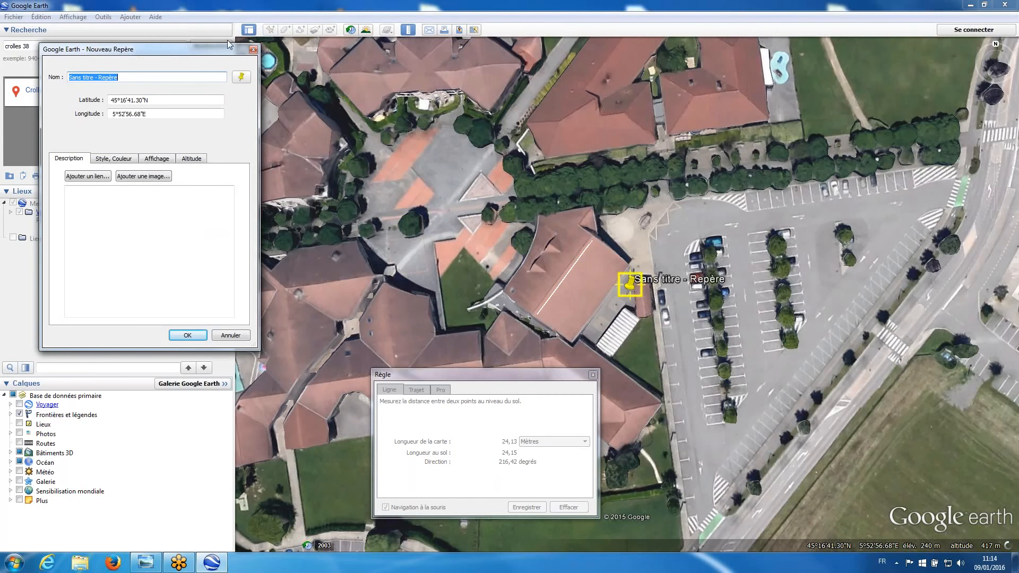
drag(233, 48, 433, 78)
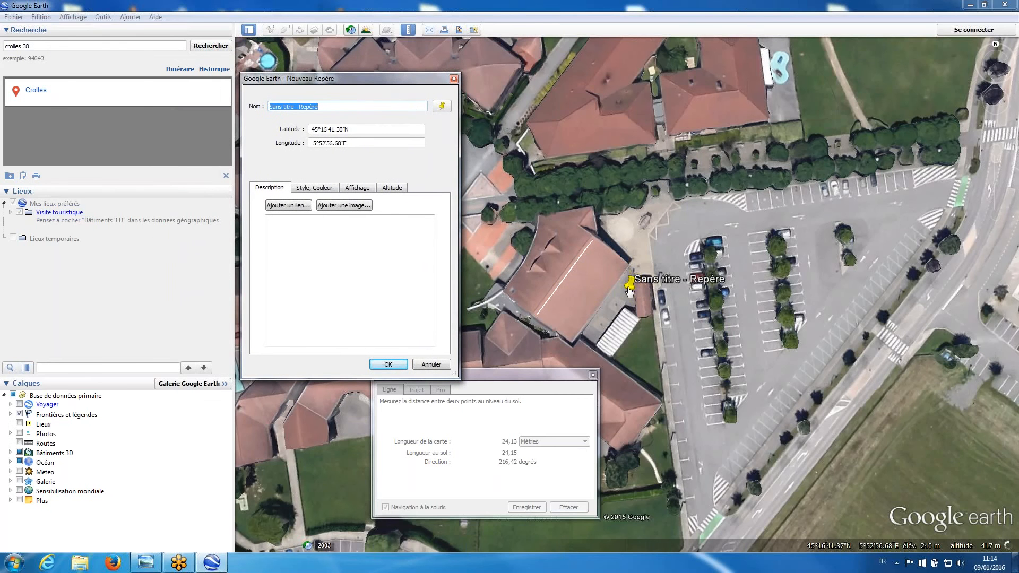
drag(629, 289, 576, 284)
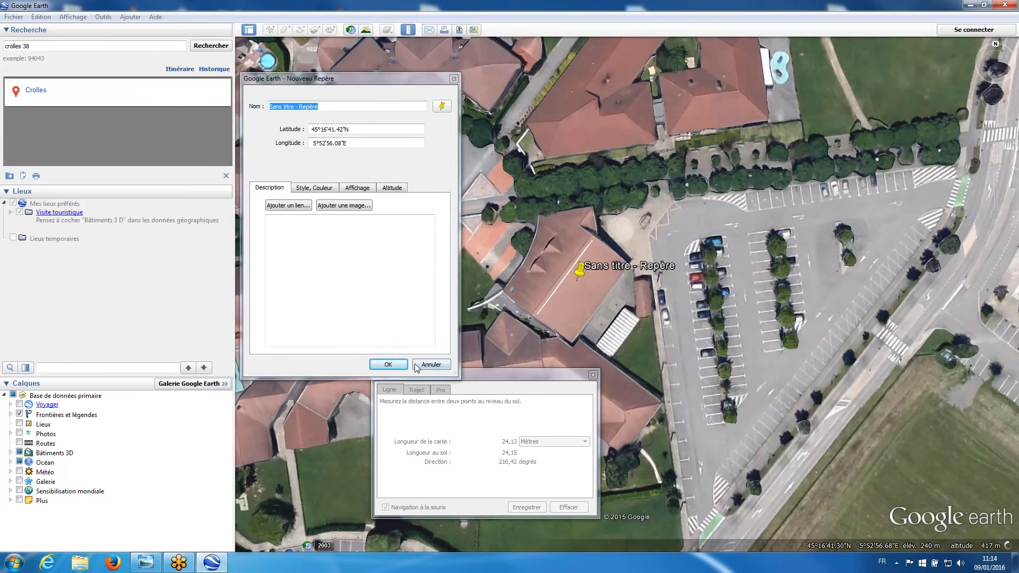
click(388, 364)
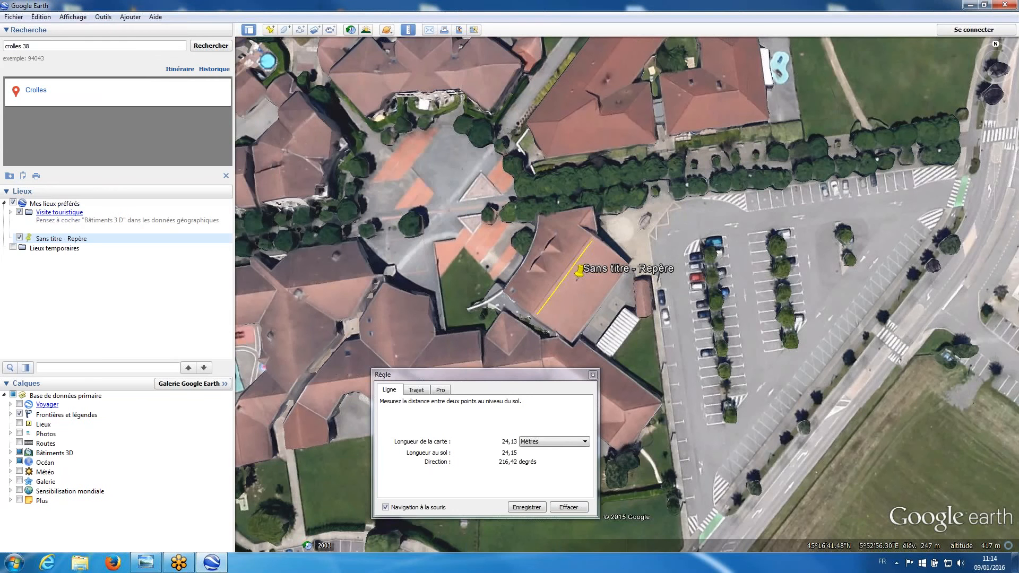
Rename the roof's placemark as salle belledonne and move the ruler dialog further away from the roof.
right_click(582, 272)
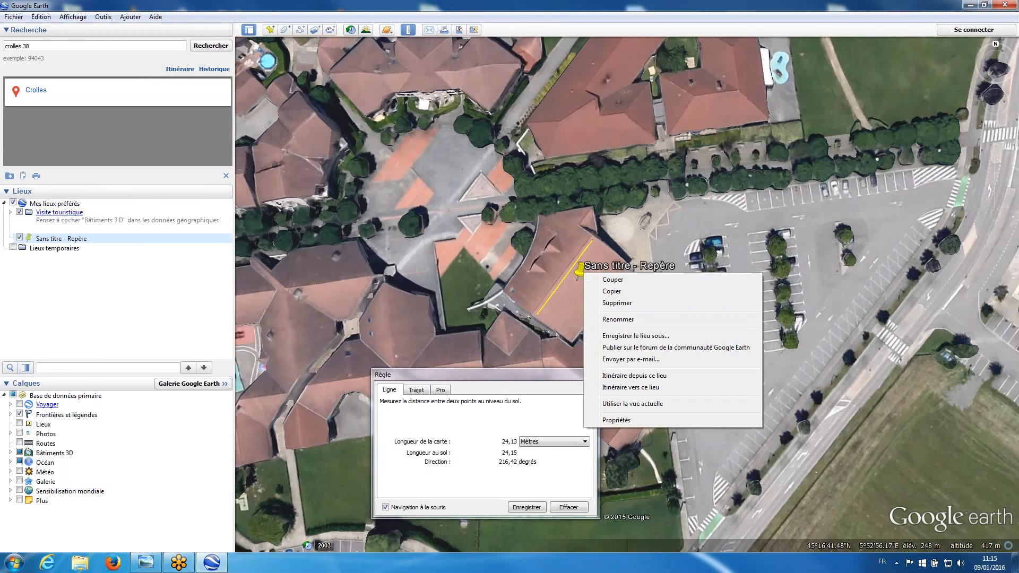
click(605, 421)
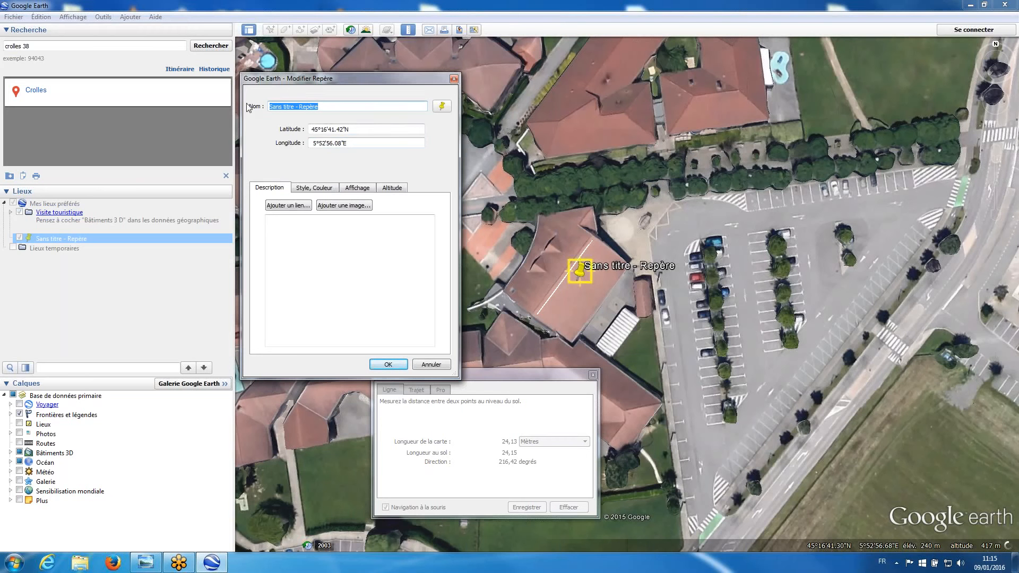
text(sa)
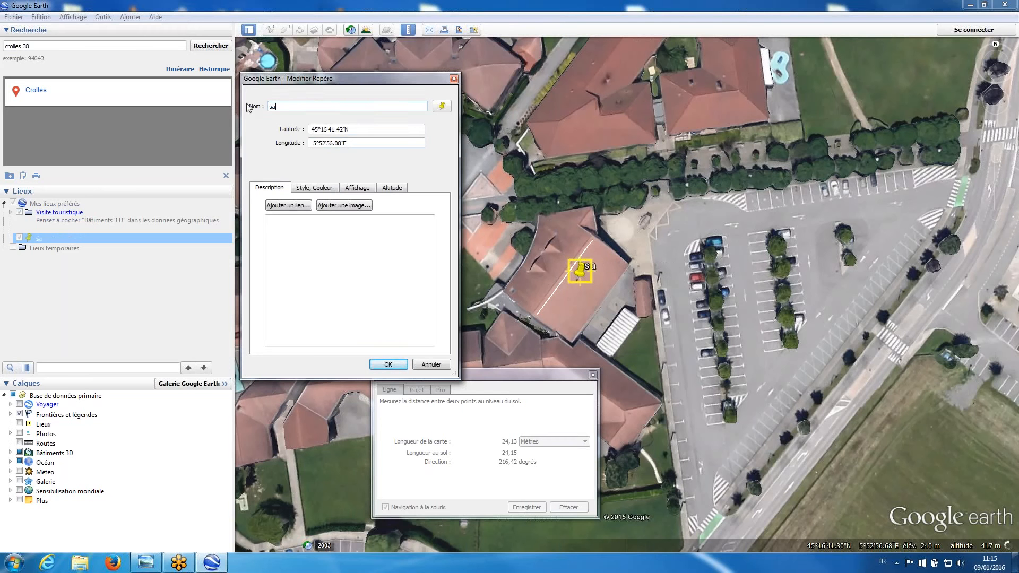
text(lle belledo)
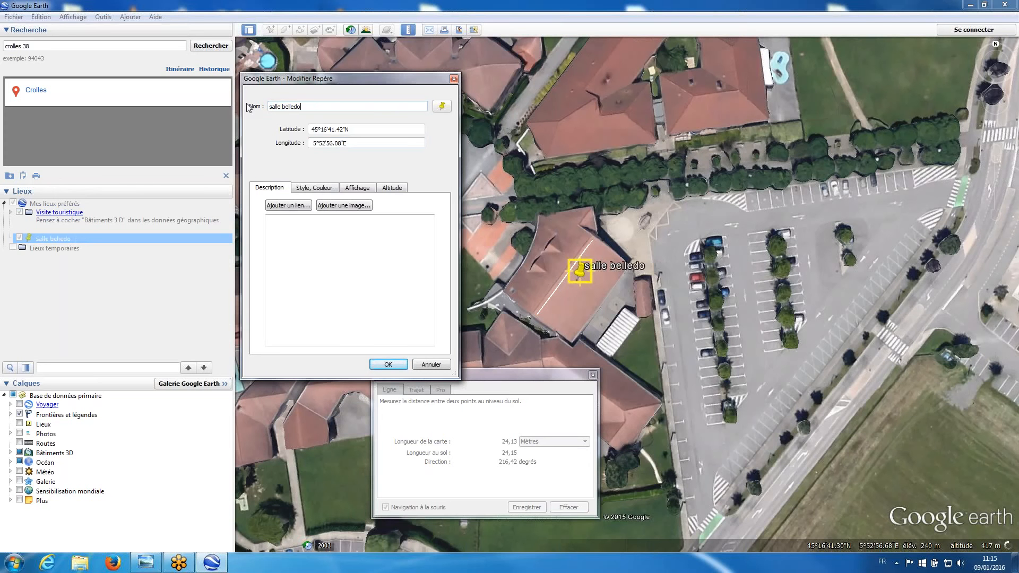
text(nne)
click(388, 364)
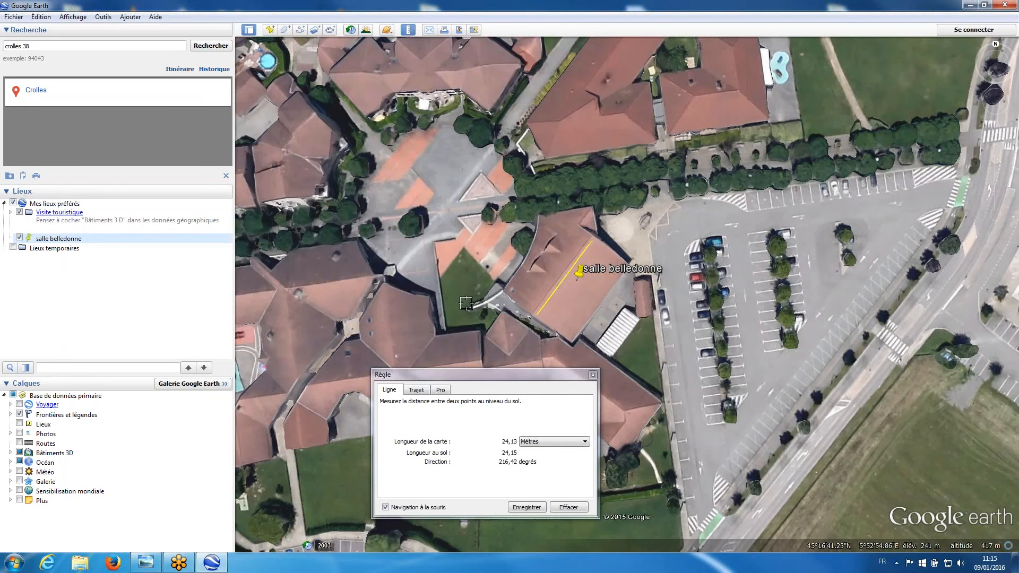
click(473, 380)
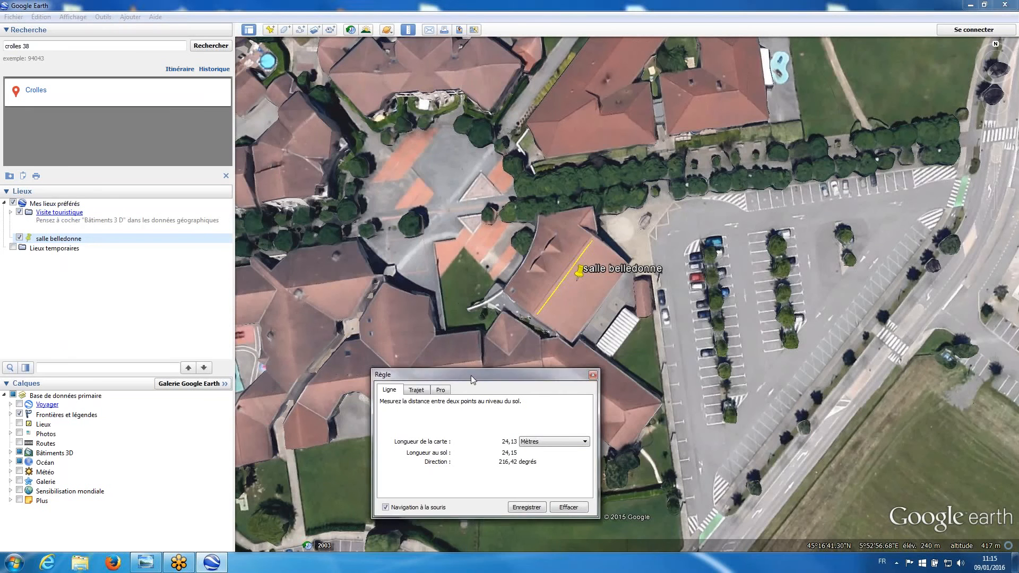
drag(470, 375, 427, 346)
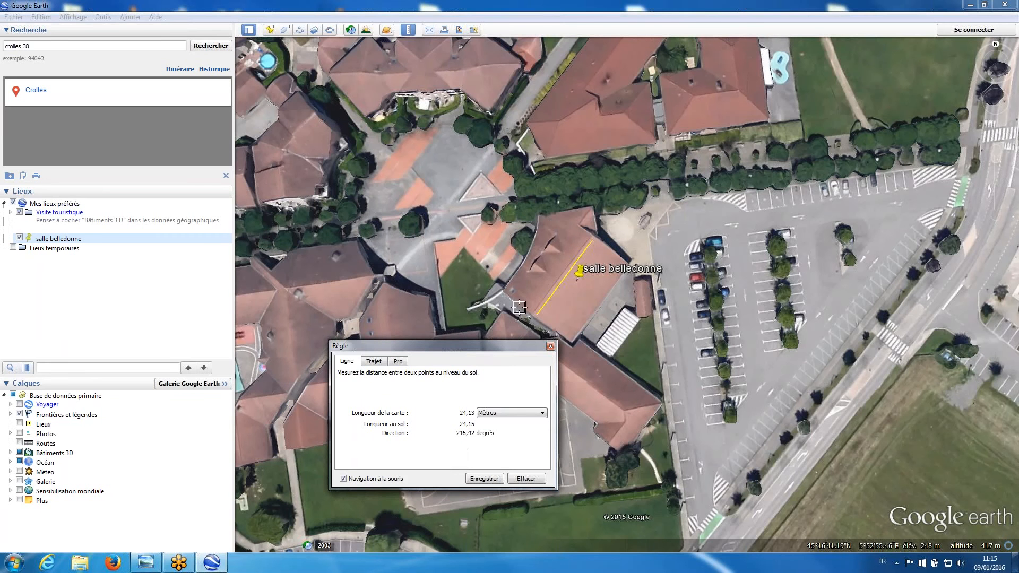
Switch to Mozilla Firefox, search Google for pvgis, and open the European Commission's PVGIS site.
click(970, 6)
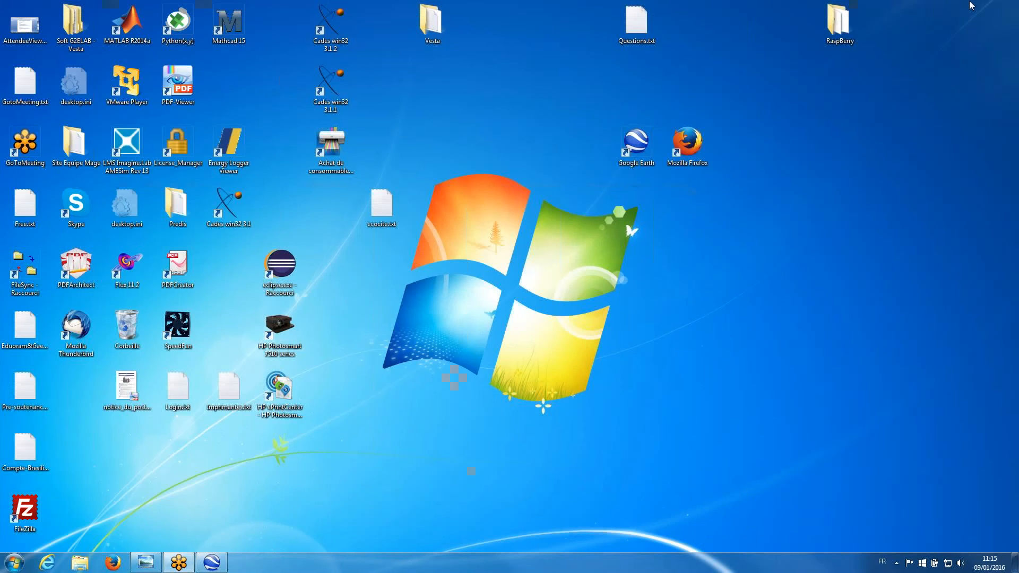
double_click(696, 147)
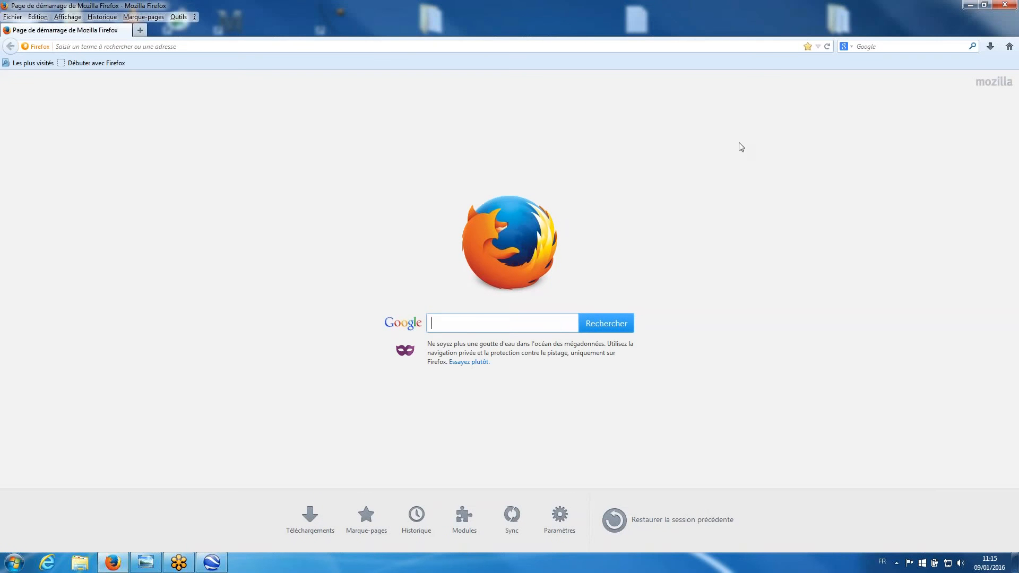
click(474, 317)
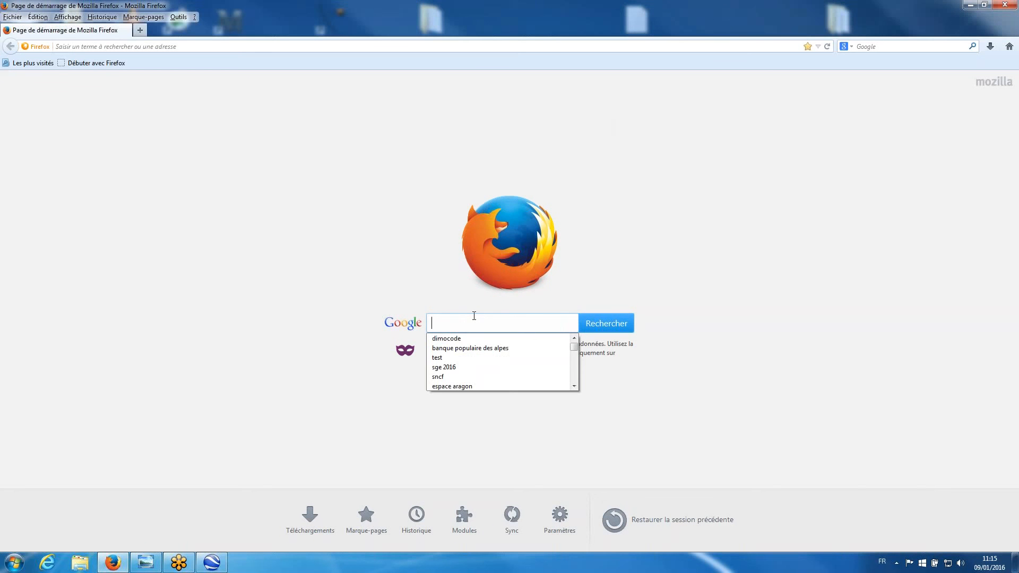
text(pvgi)
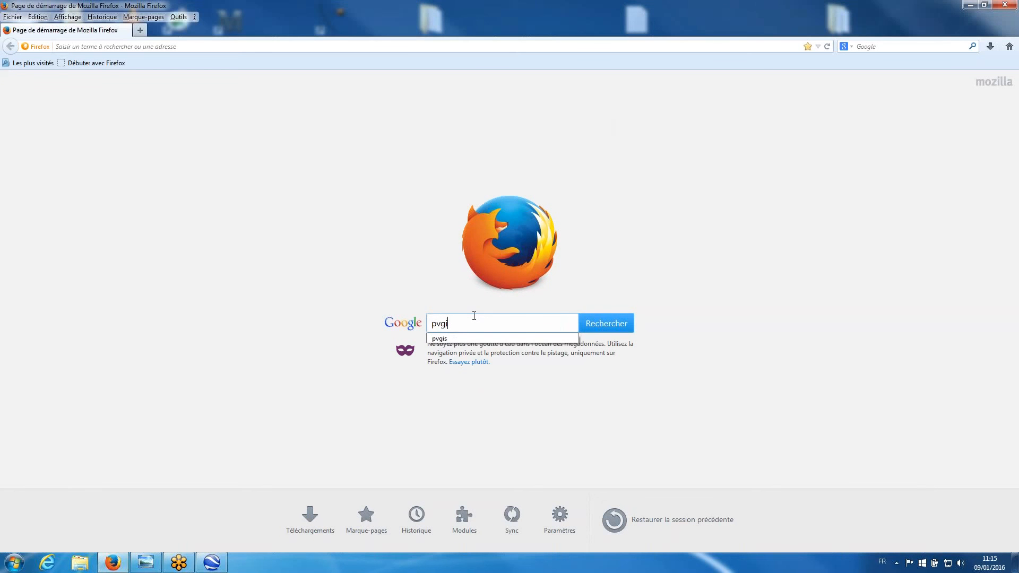
text(s)
click(588, 329)
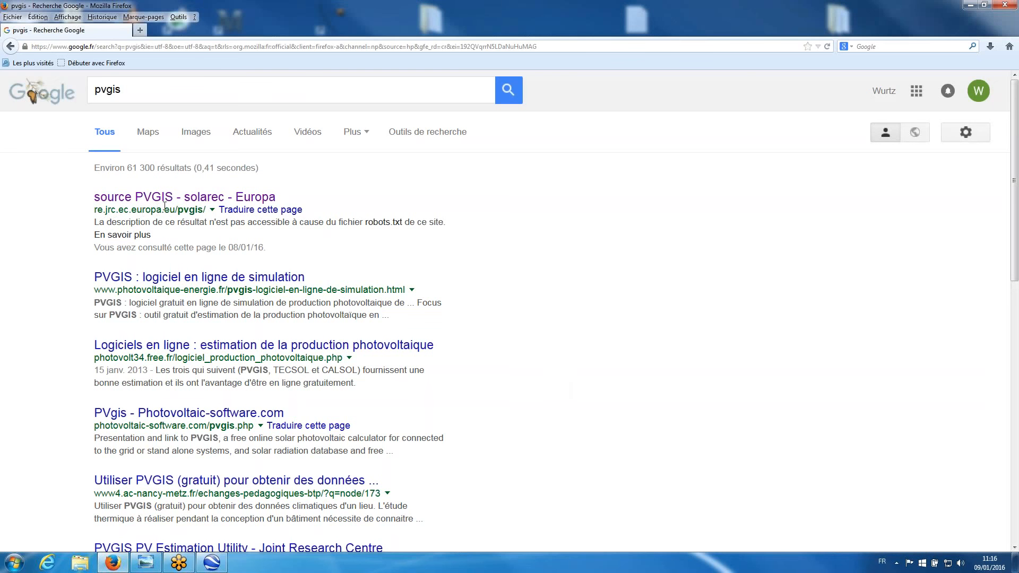
click(184, 198)
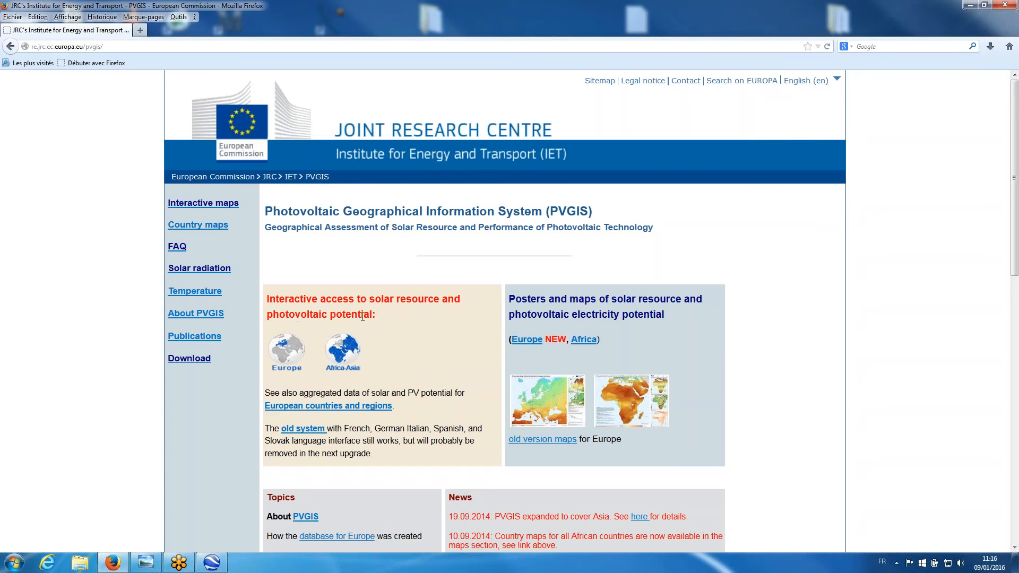
Open the interactive PV estimation map for Europe, switch the page to French, and enlarge the page display.
click(291, 354)
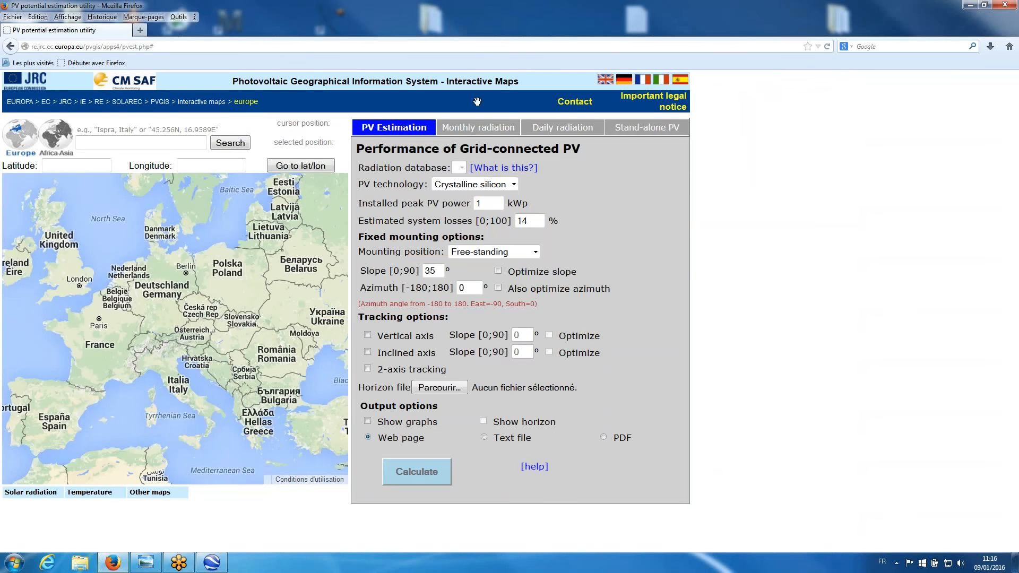
click(643, 79)
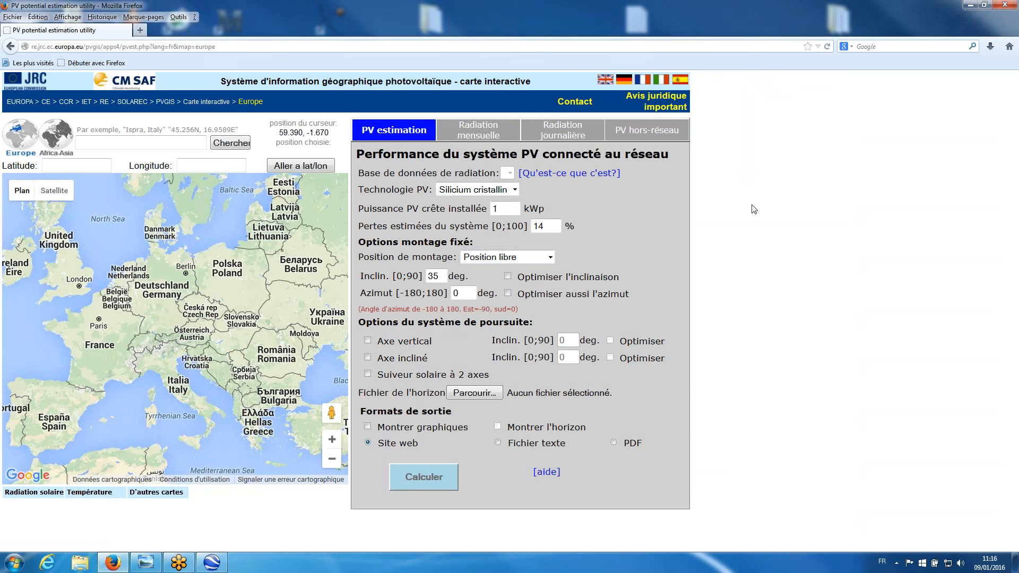
key(ctrl+plus)
key(ctrl+plus)
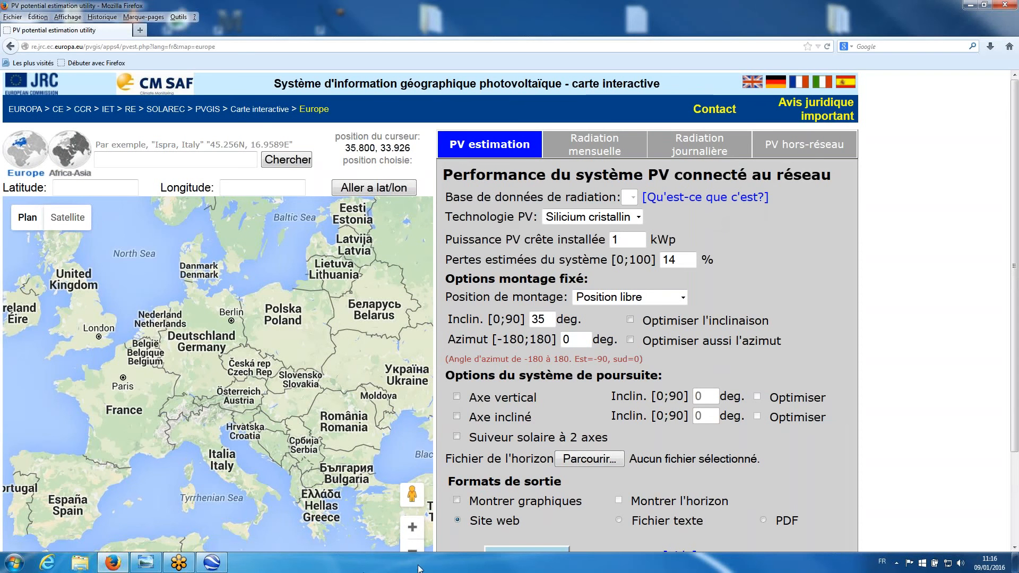
Copy the salle belledonne placemark's latitude, 45°16'41.42"N, from its properties in Google Earth into the PVGIS location search in Firefox.
click(212, 564)
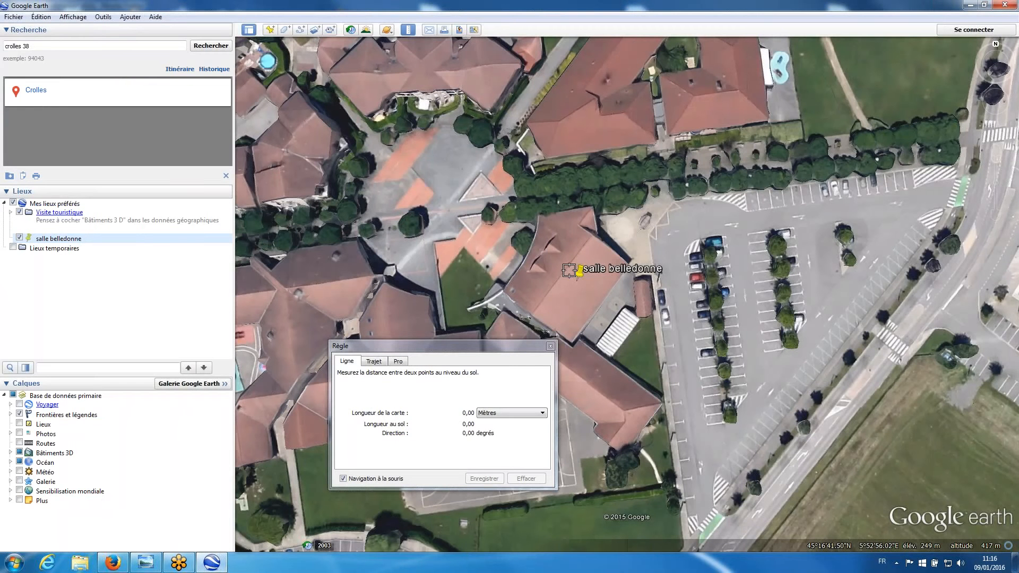
right_click(578, 272)
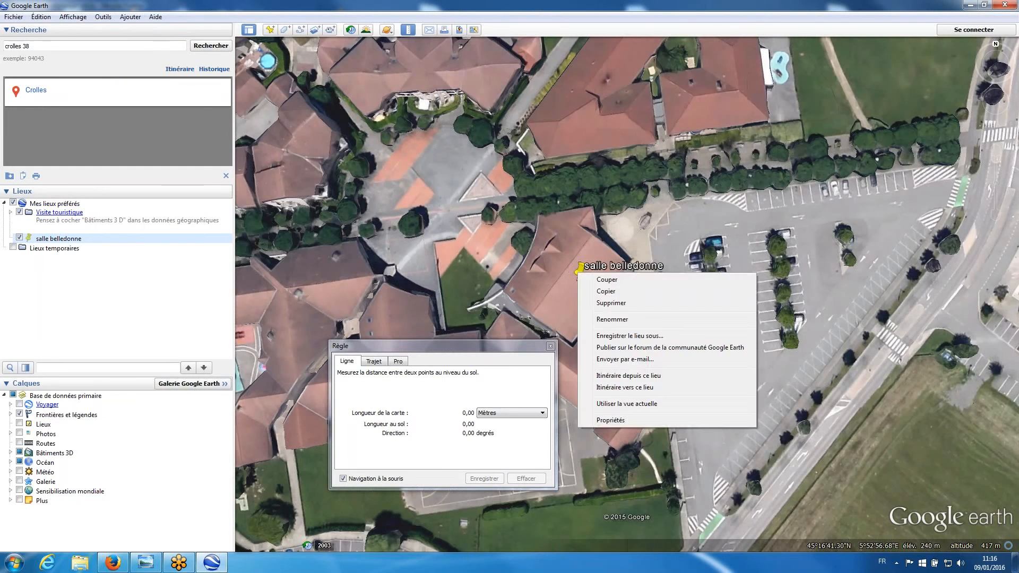
click(610, 420)
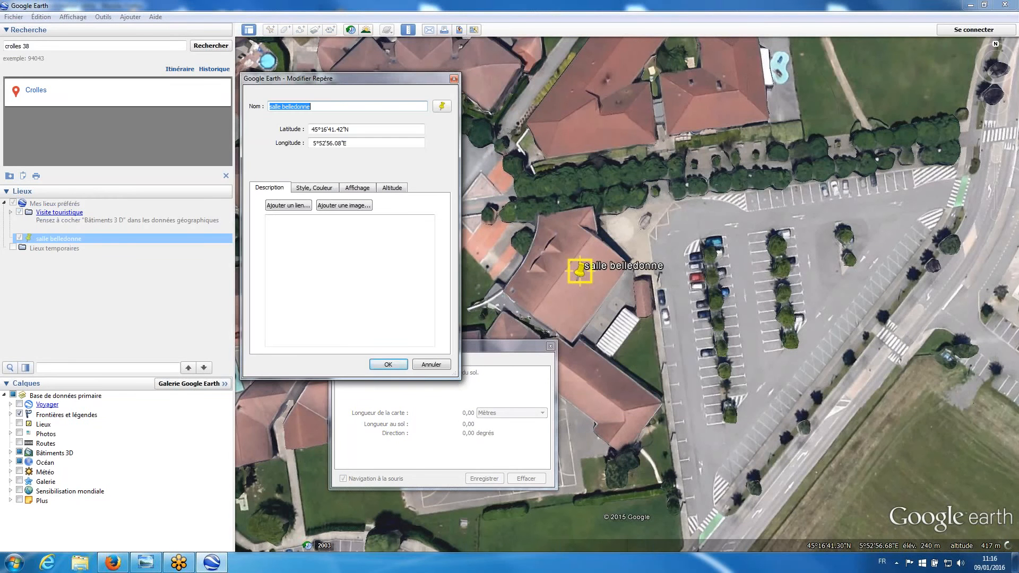
drag(350, 129, 305, 129)
key(ctrl+c)
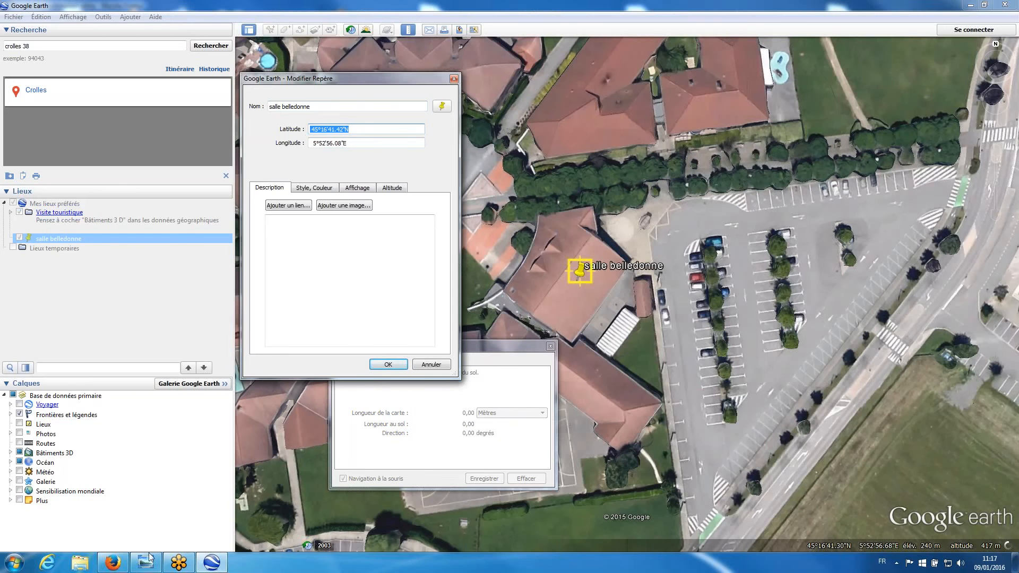
click(113, 563)
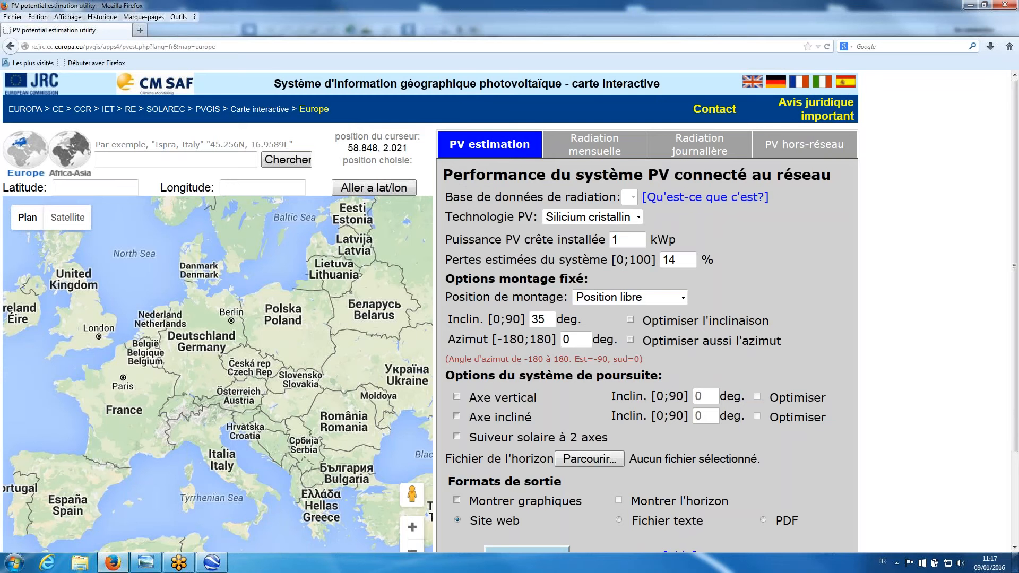
click(134, 163)
key(ctrl+v)
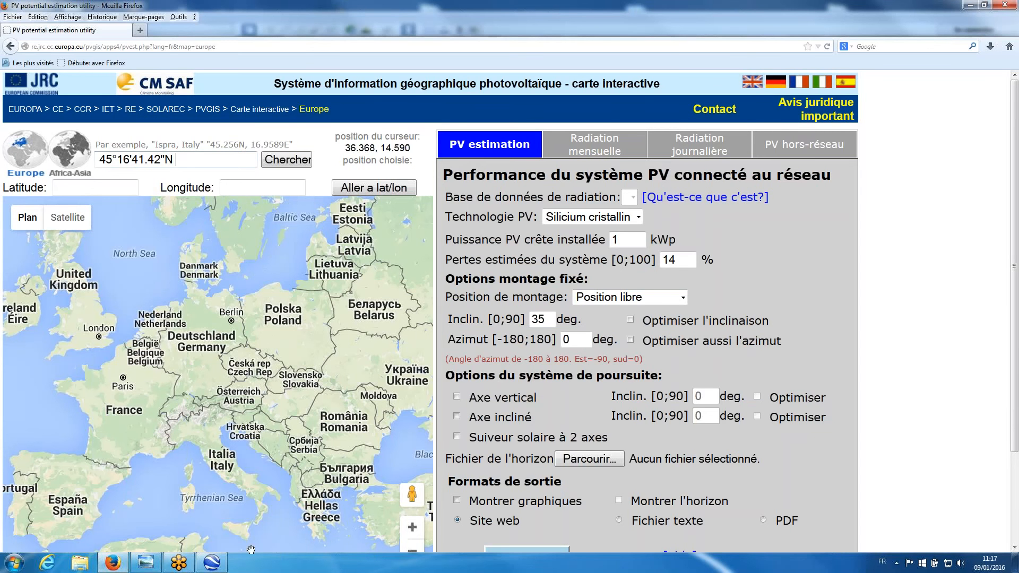
Copy the placemark's longitude, 5°52'56.08"E, from Google Earth, append it to the latitude in the PVGIS search, and search for the location.
click(213, 564)
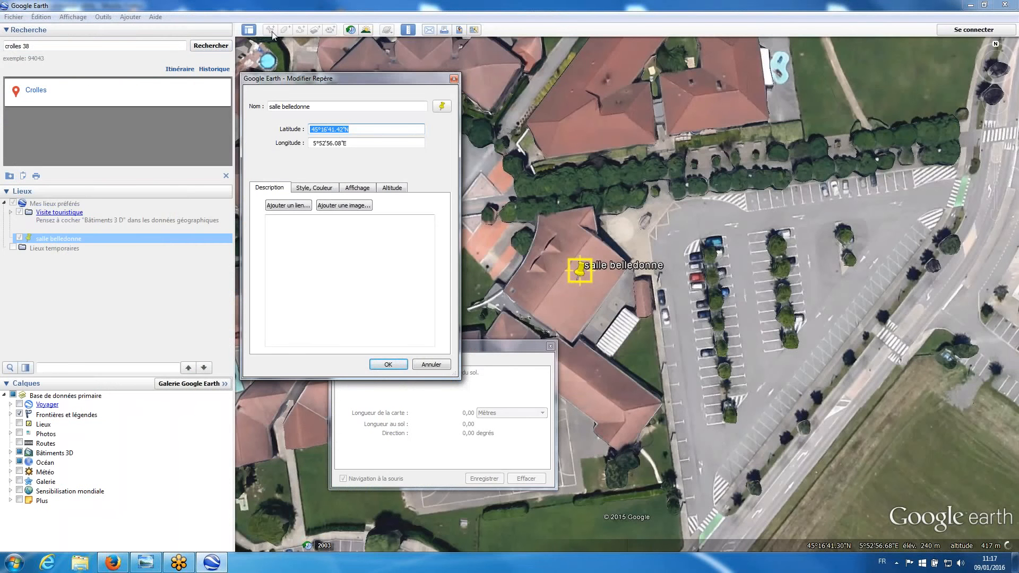
drag(348, 144, 311, 143)
key(ctrl+c)
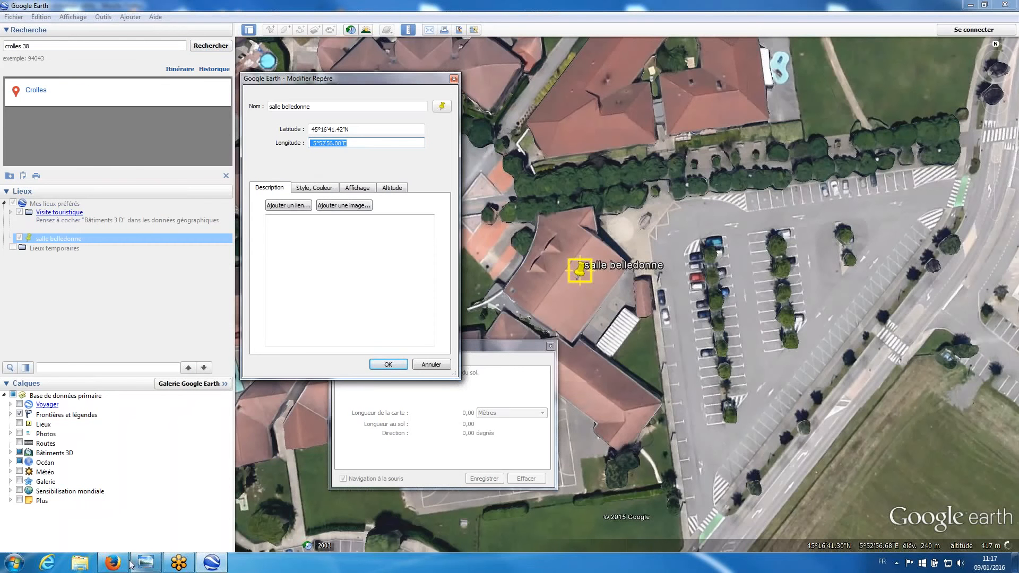
click(112, 562)
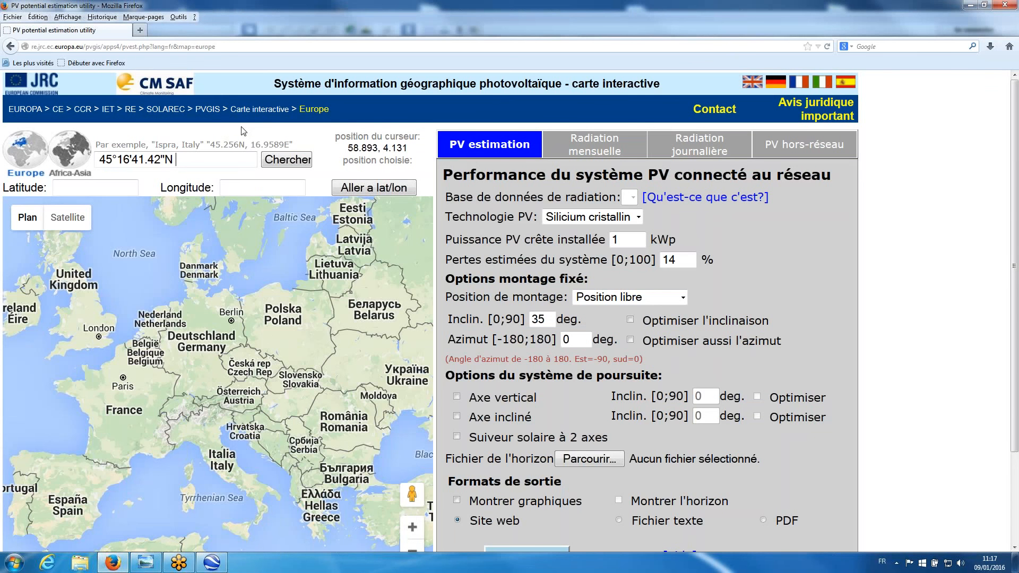
key(ctrl+v)
click(280, 162)
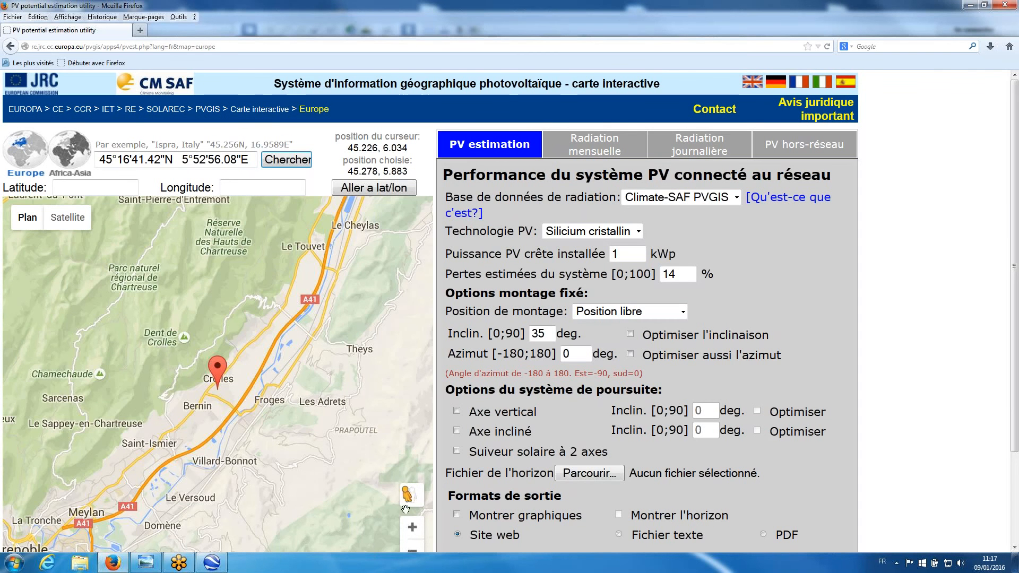
Show the map as satellite imagery and move the location marker onto the roof of the building southwest of Allée des Clapisses.
click(412, 527)
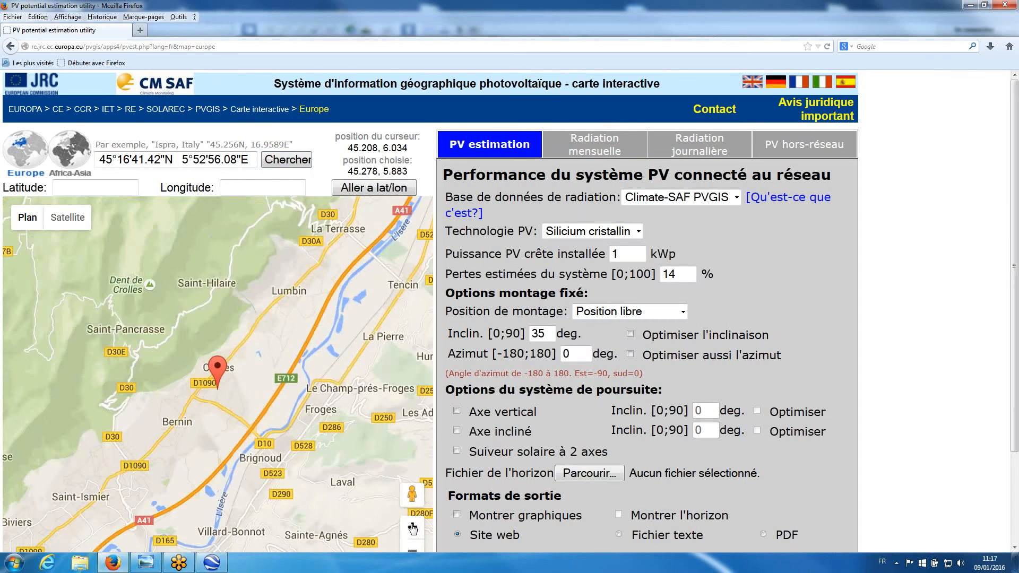
click(413, 527)
mouse_move(32, 216)
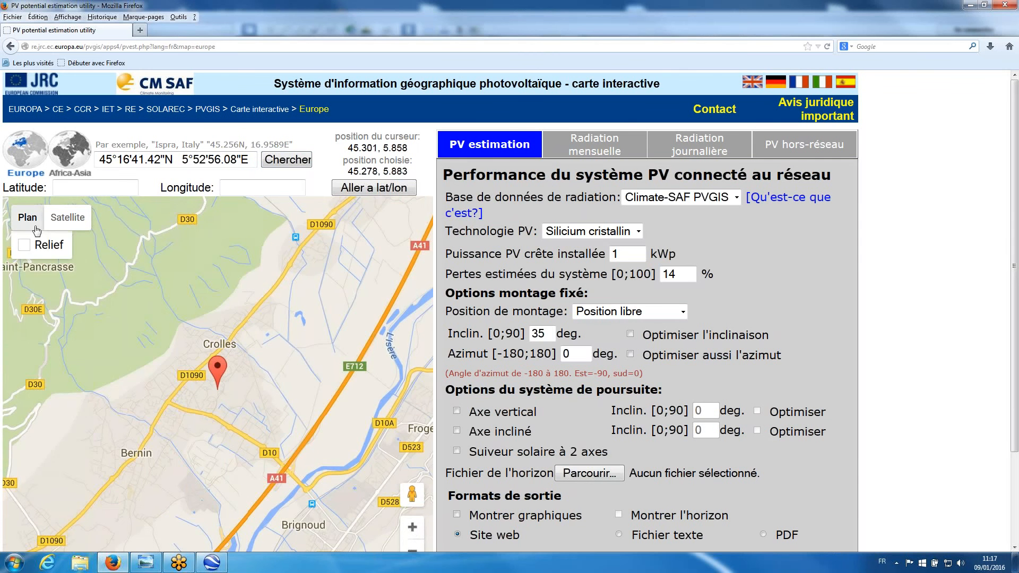
click(68, 217)
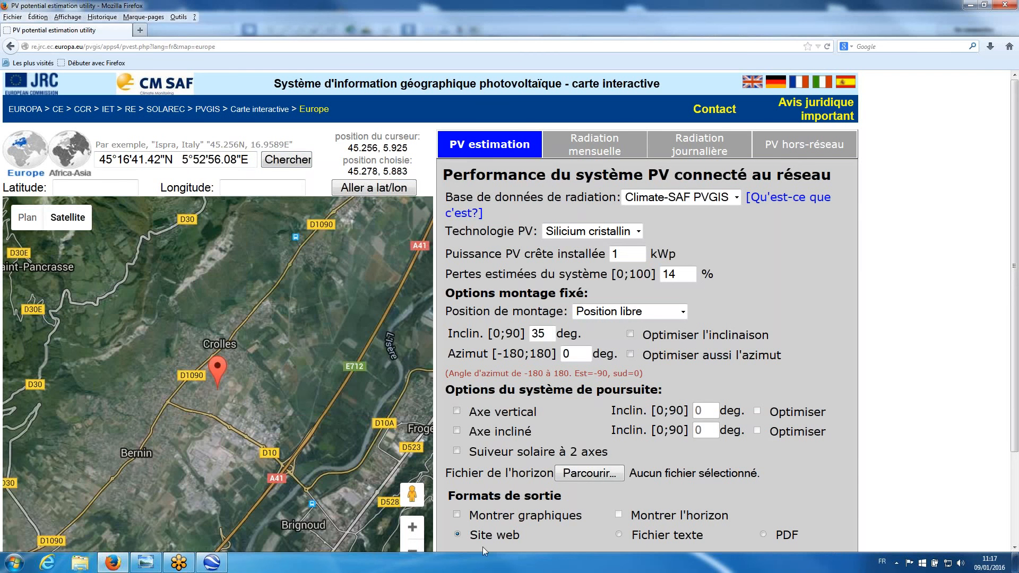
click(417, 533)
click(418, 533)
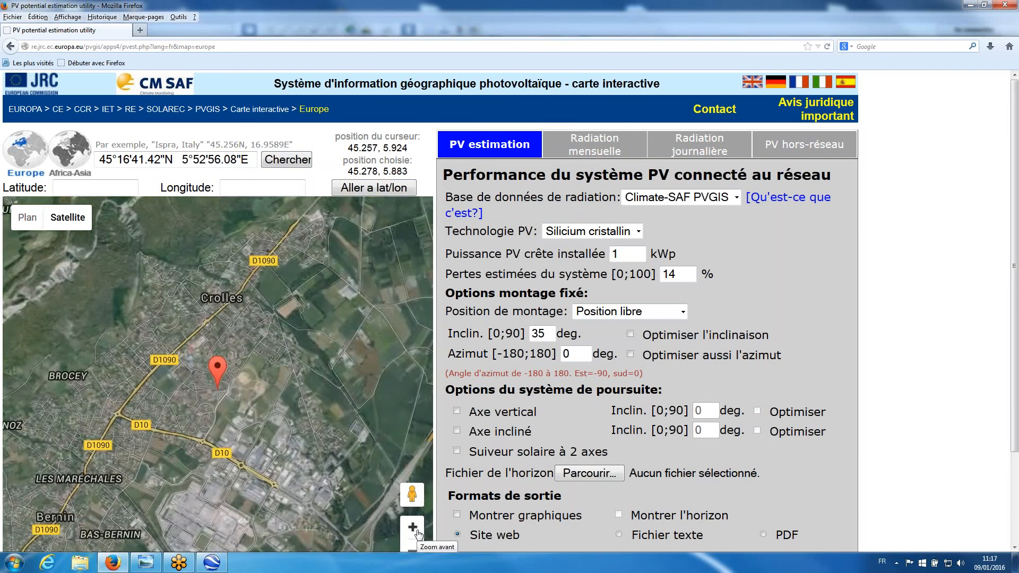
click(418, 533)
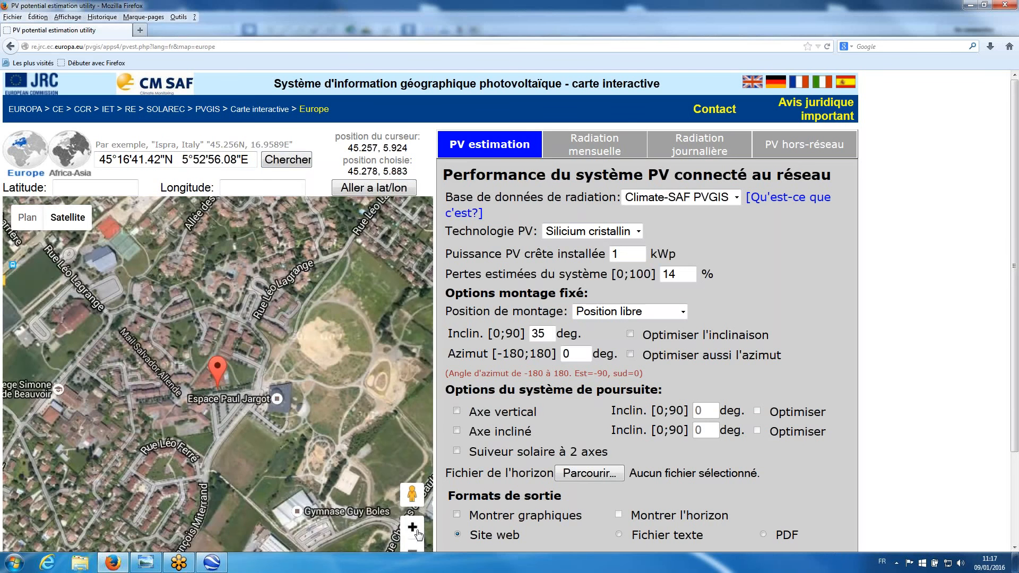
click(418, 533)
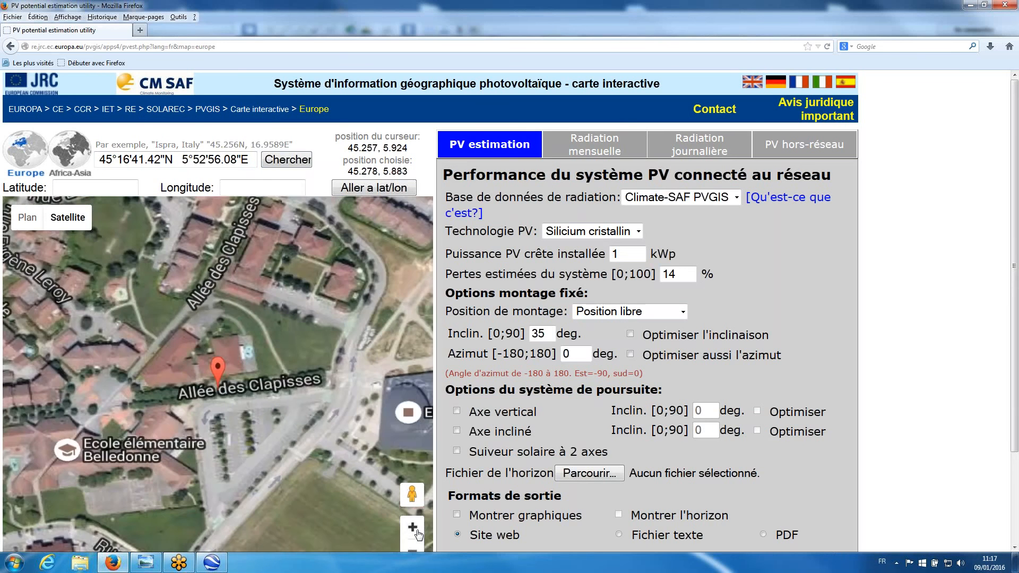
click(417, 534)
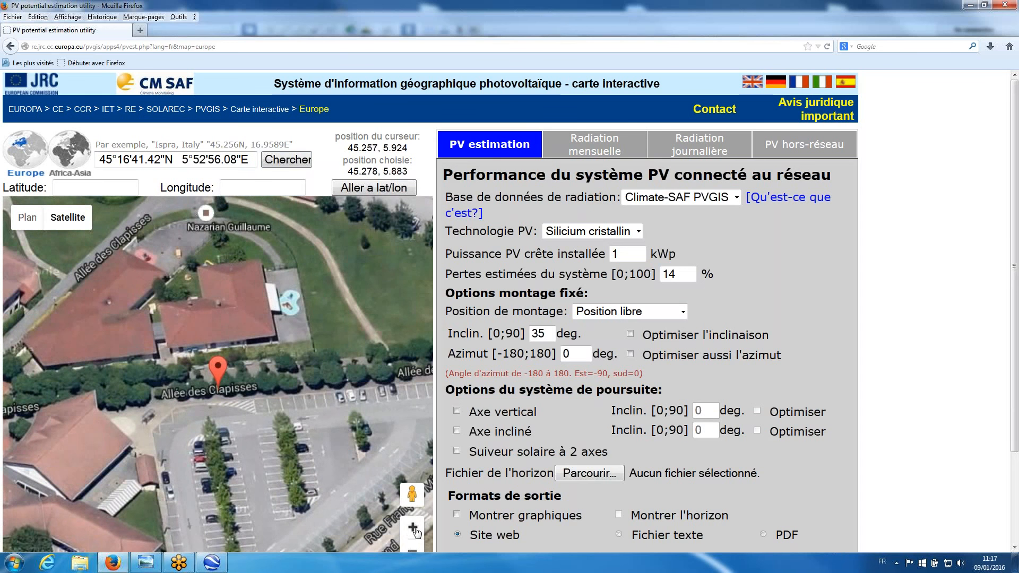
mouse_move(217, 369)
mouse_down()
mouse_move(196, 387)
mouse_move(134, 399)
mouse_move(100, 432)
mouse_move(79, 430)
mouse_up()
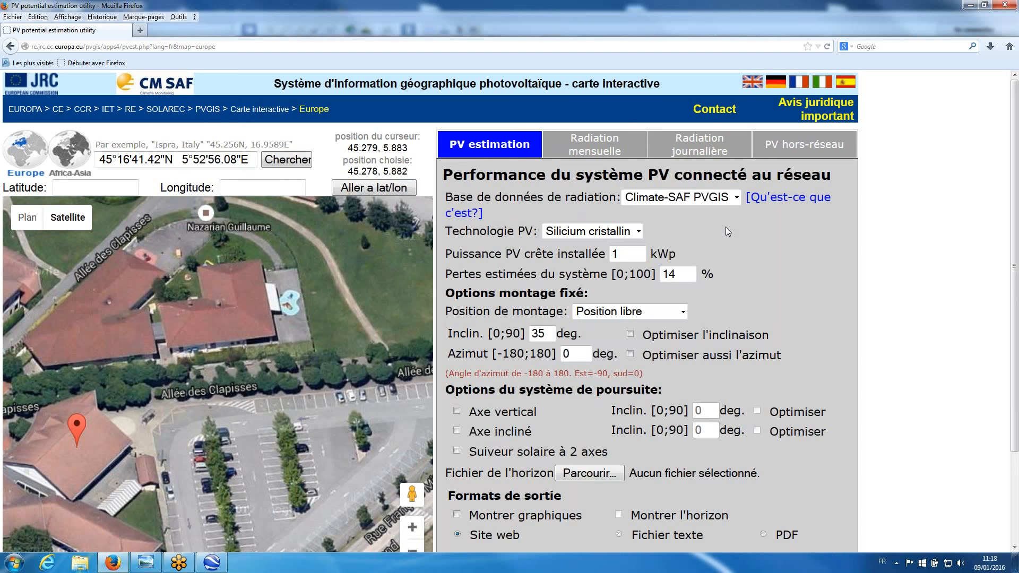
Review the available radiation databases and PV technologies, keeping Climate-SAF PVGIS and Silicium cristallin.
click(735, 198)
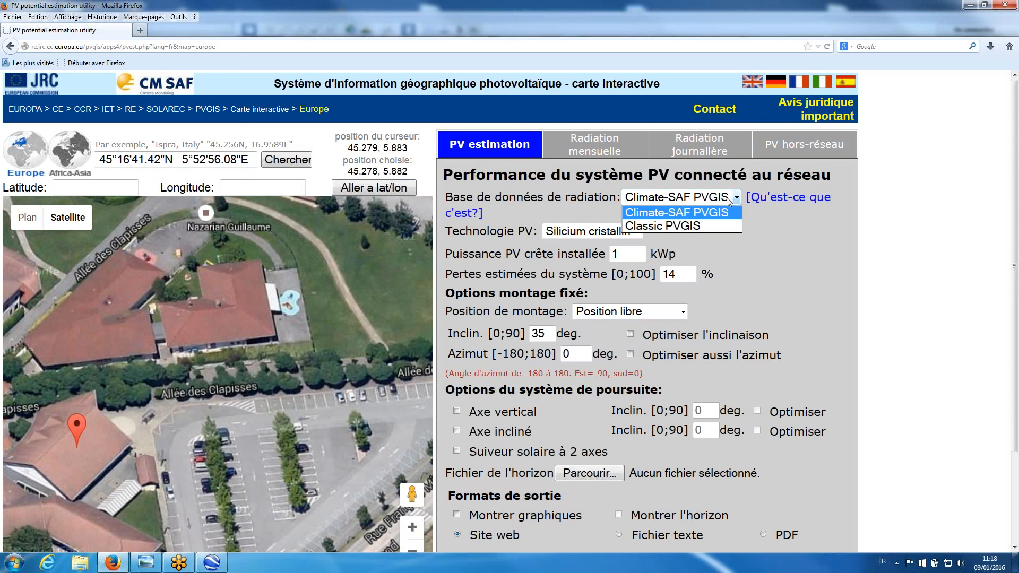
click(727, 197)
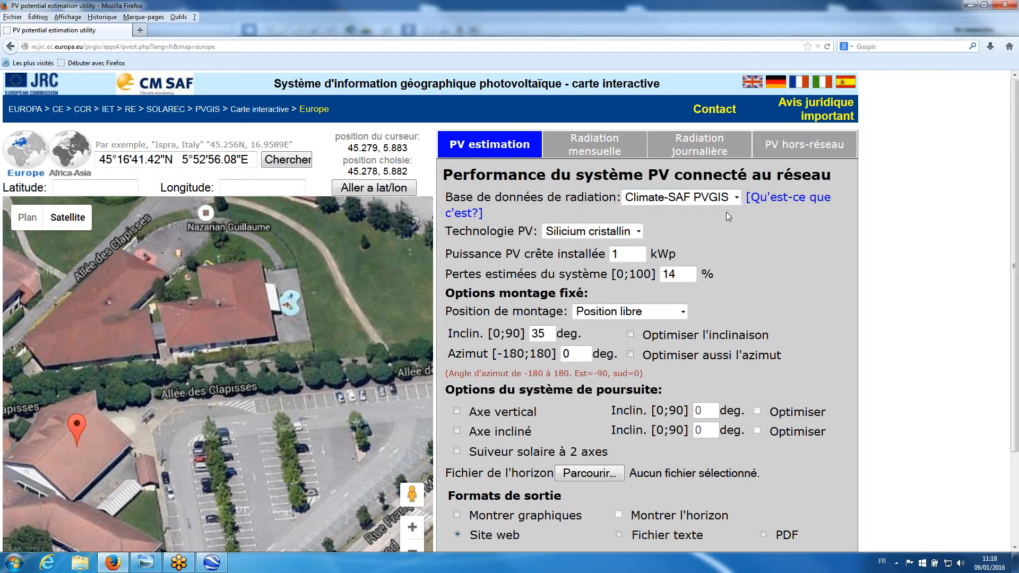
click(640, 232)
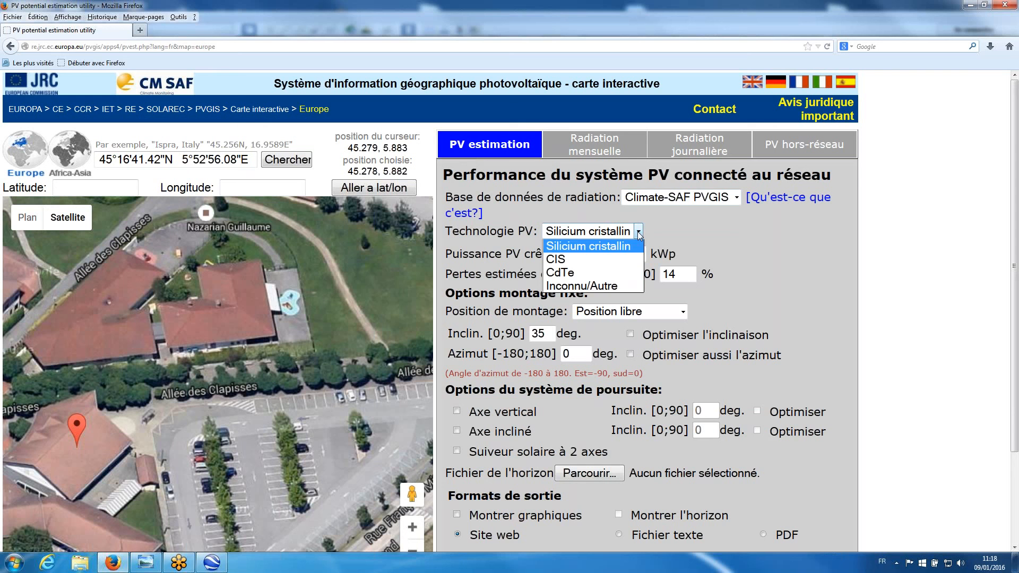
click(638, 231)
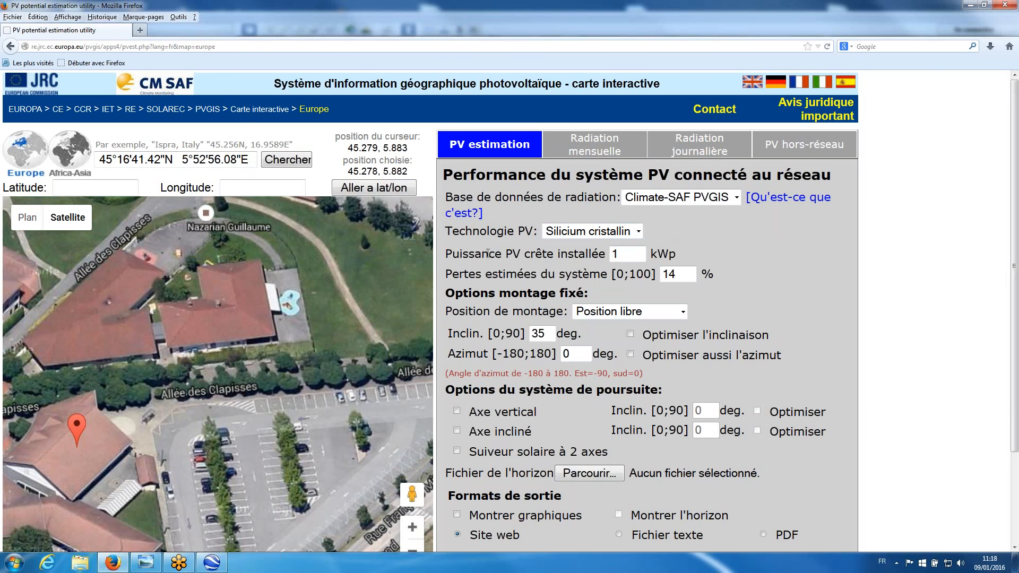
Set the estimated system losses to 12 % and the mounting position to Intégré au bâtiment.
click(610, 254)
key(BackSpace)
text(2)
click(683, 312)
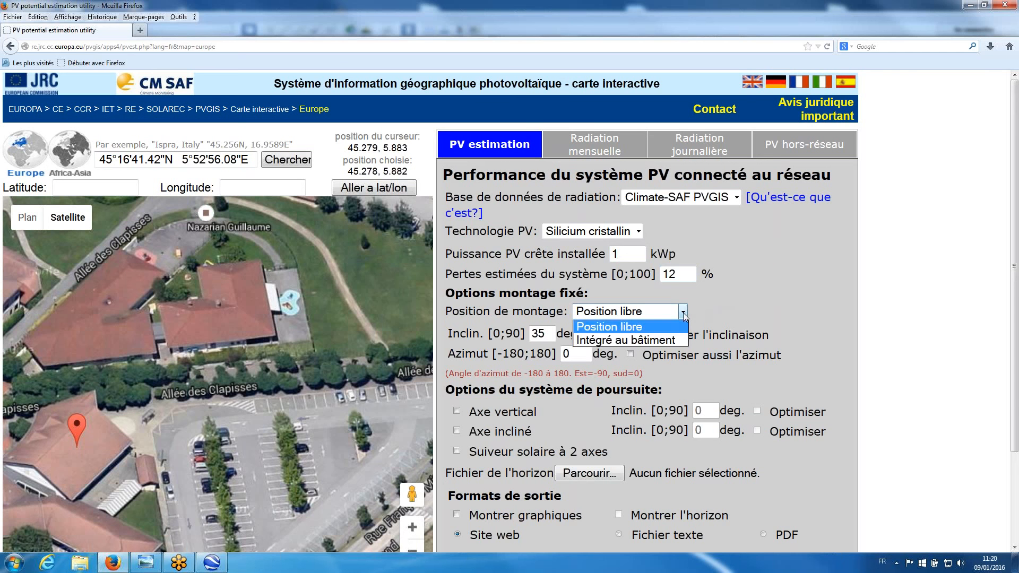
click(674, 340)
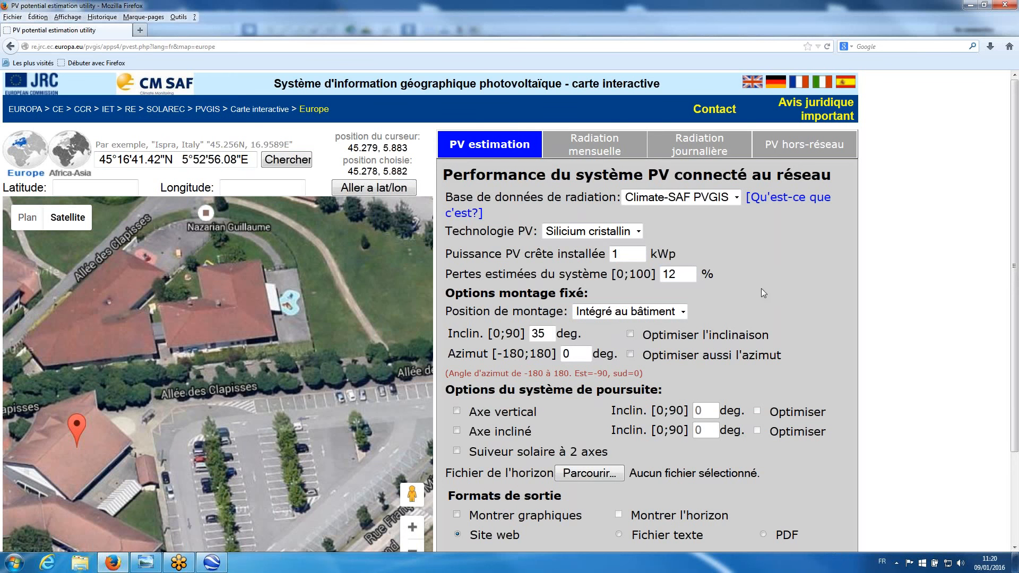
Set the panels' inclination to 22 degrees and their azimuth to -55 degrees.
scroll(912, 292, down, 3)
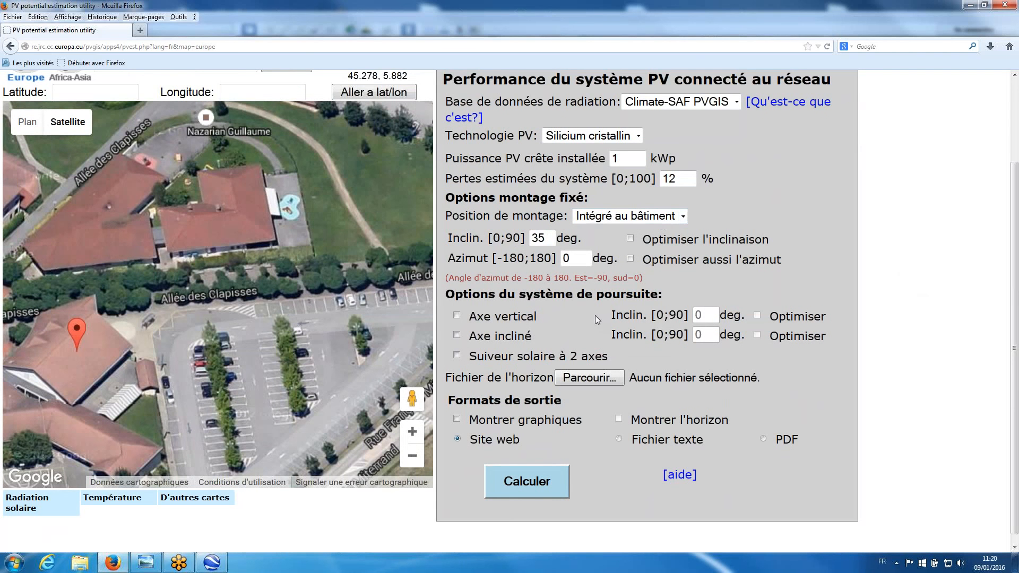
double_click(530, 238)
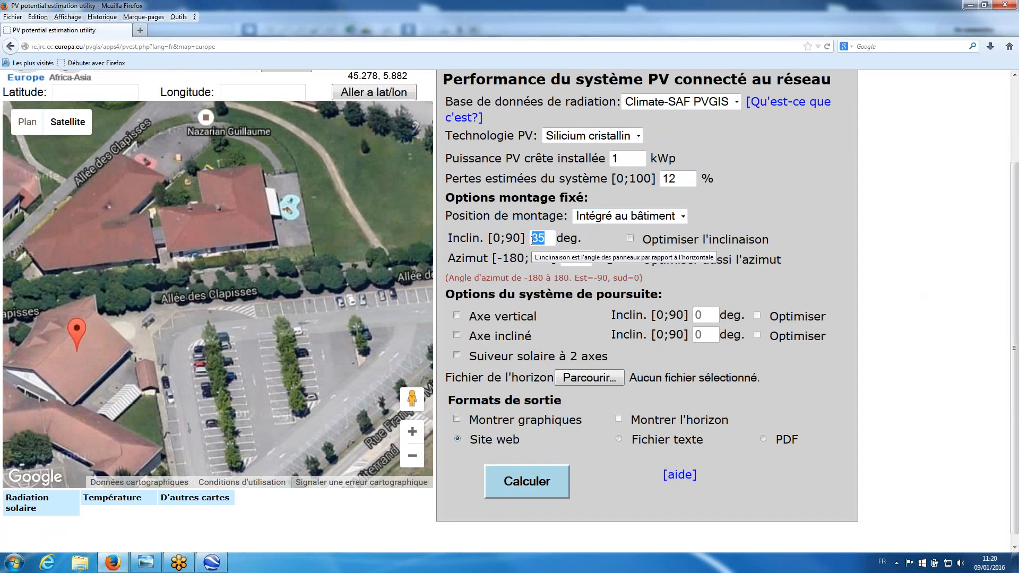
text(22)
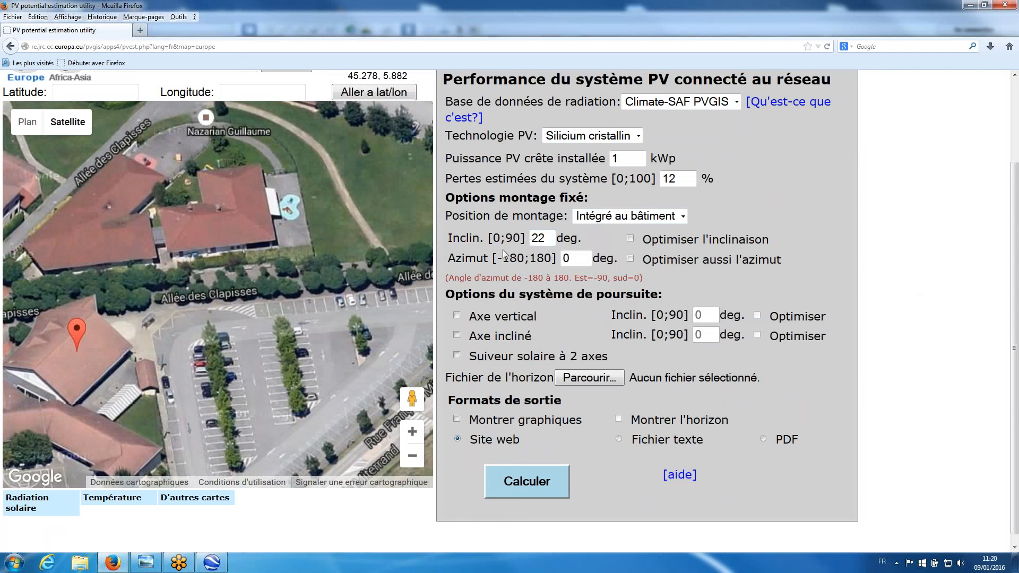
click(575, 260)
double_click(566, 259)
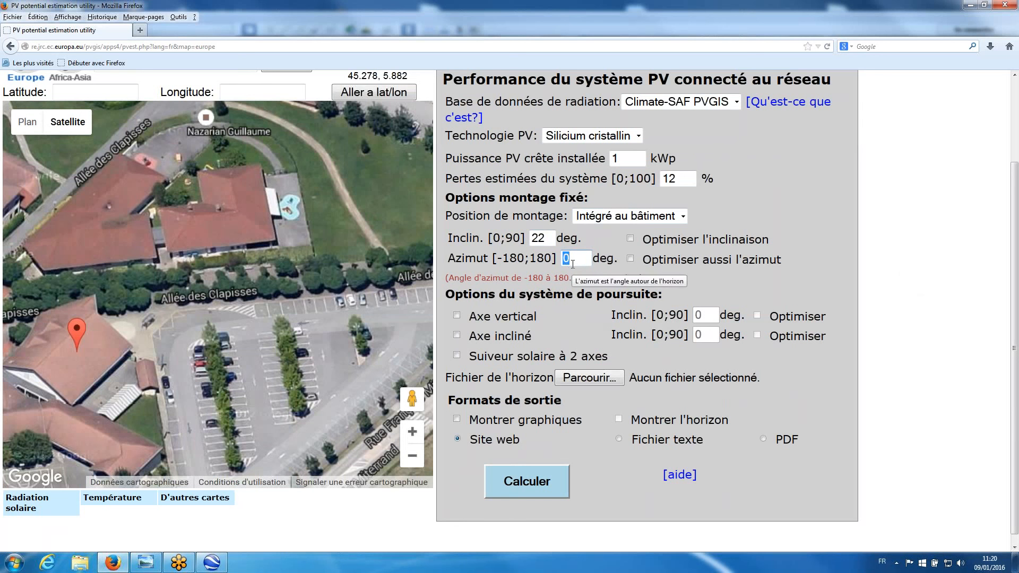
text(-55)
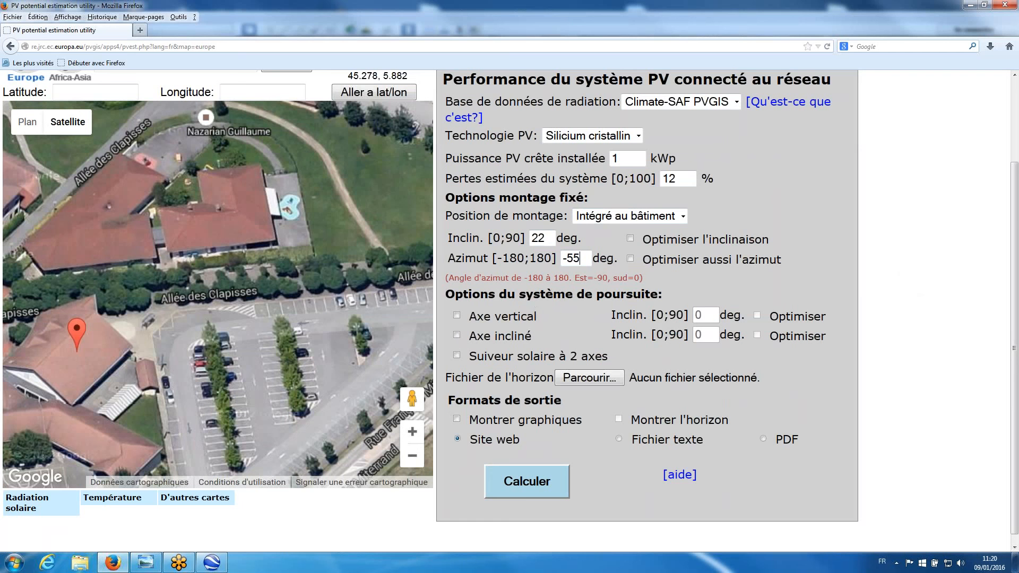
Calculate the PV estimate as a PDF with graphs and the horizon, and view the report in a maximized window.
click(559, 420)
click(618, 419)
click(763, 440)
click(528, 482)
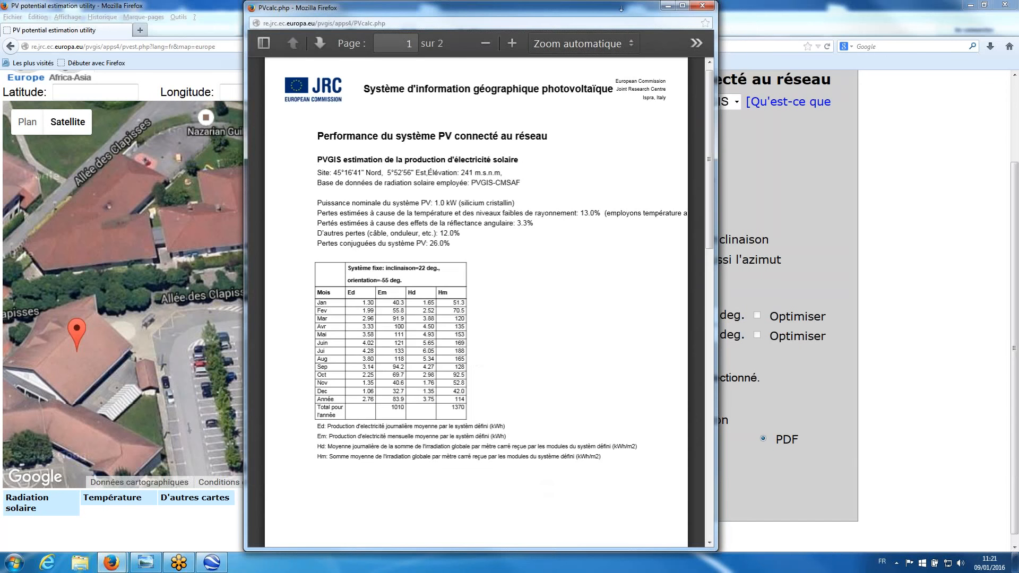
click(683, 6)
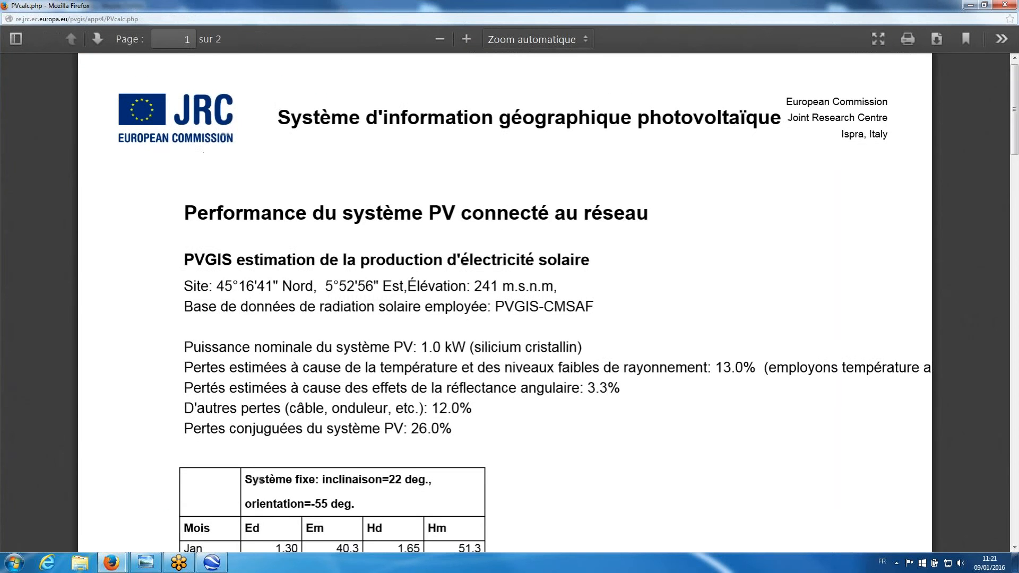
scroll(610, 217, down, 5)
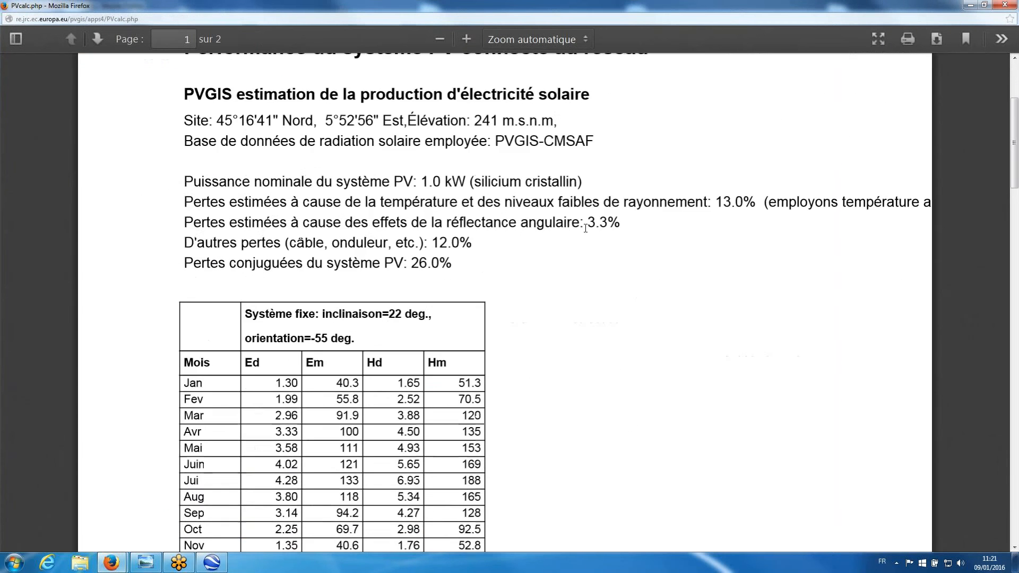
Examine the report's estimated losses, the monthly production and irradiation table with its annual totals, and the definitions of Ed, Em, Hd and Hm.
scroll(586, 229, down, 1)
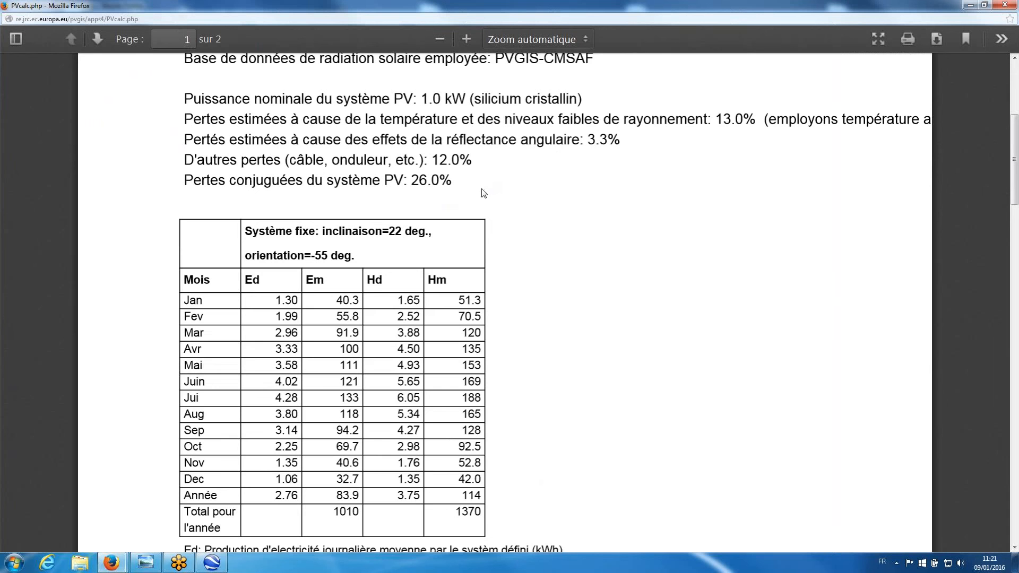
scroll(483, 199, down, 1)
scroll(483, 202, down, 1)
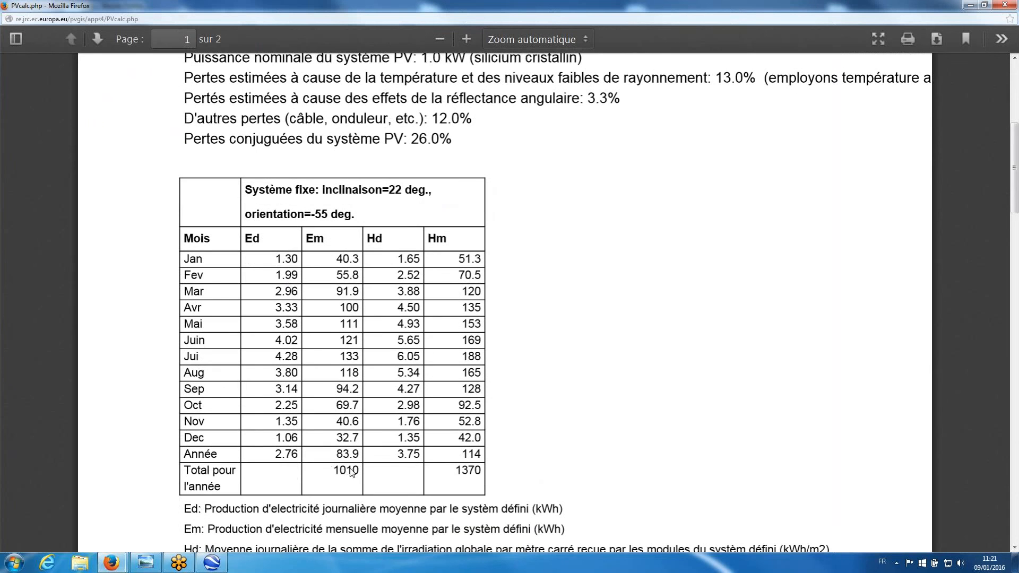
scroll(350, 474, down, 1)
scroll(351, 474, down, 2)
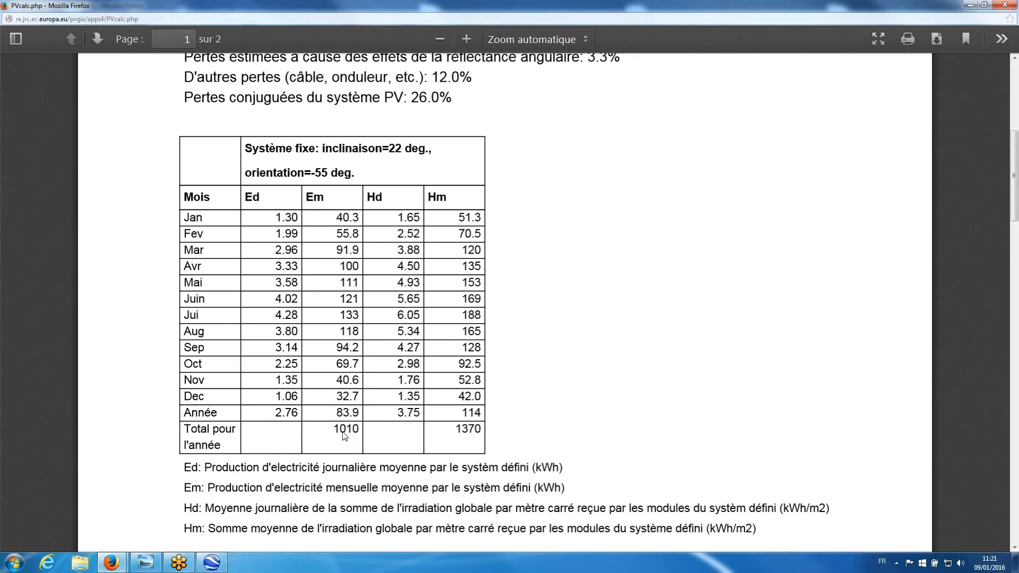
scroll(349, 431, down, 1)
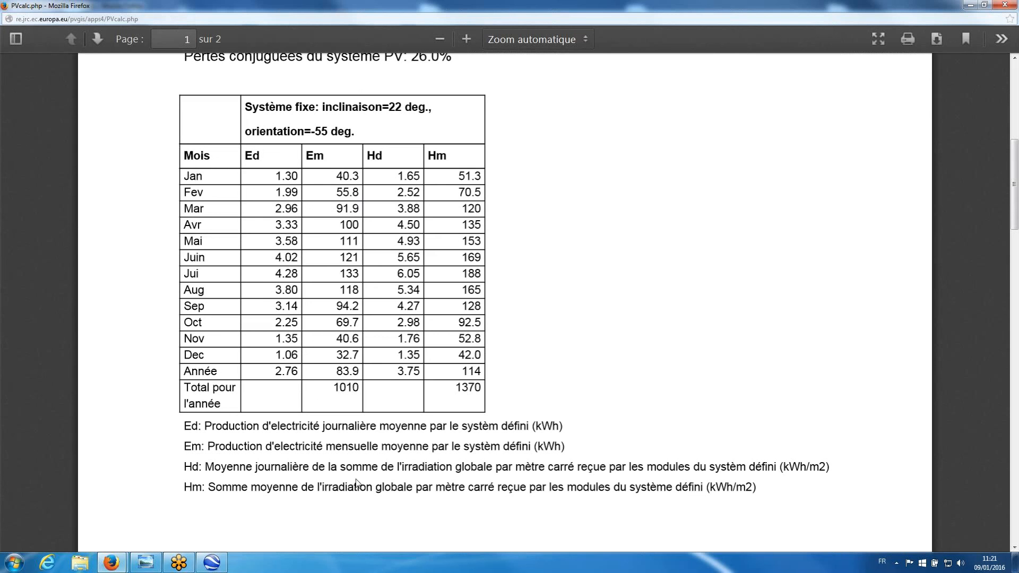
scroll(369, 443, down, 3)
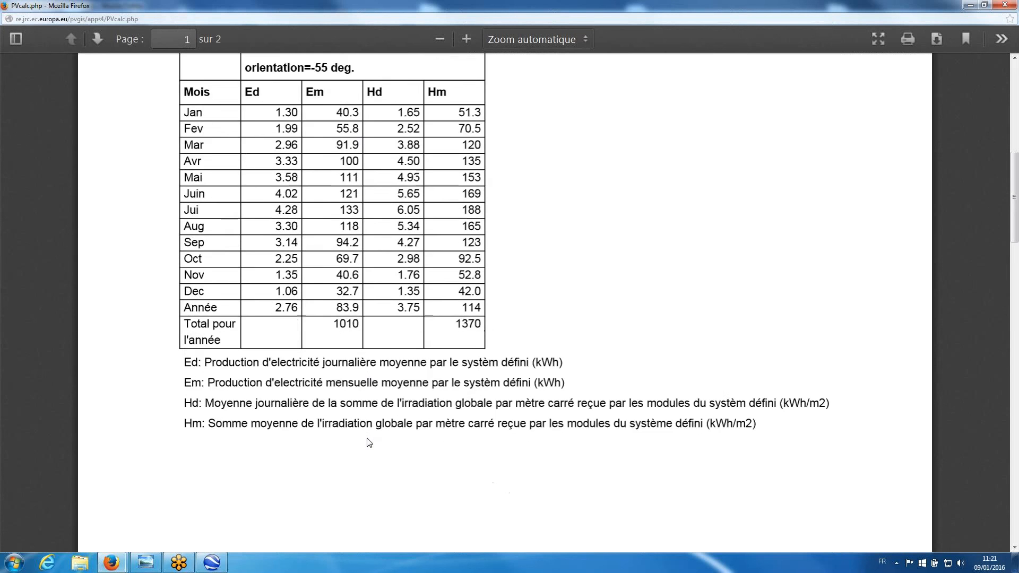
scroll(370, 443, up, 2)
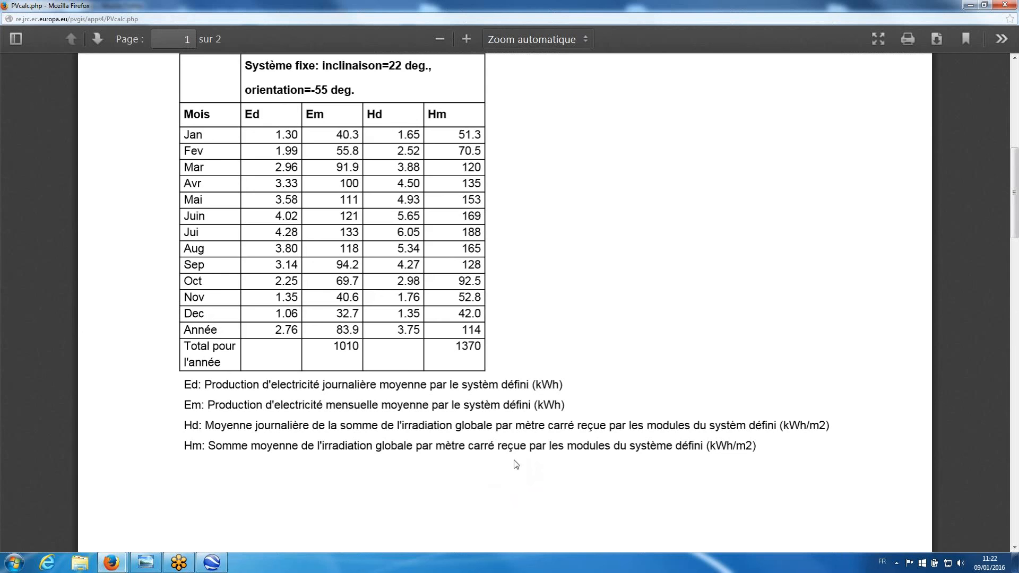
scroll(437, 448, down, 3)
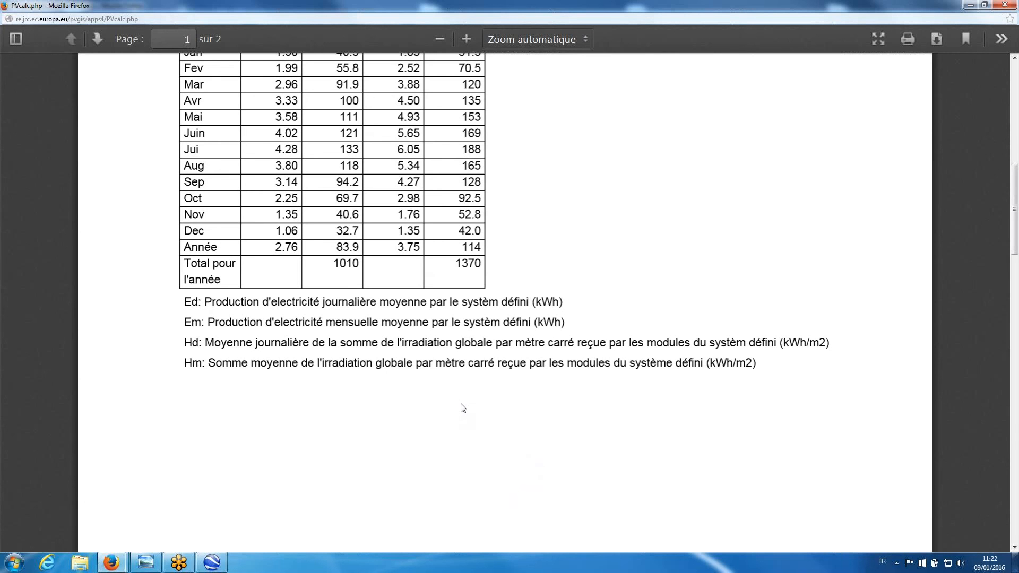
scroll(461, 409, up, 3)
scroll(465, 409, down, 2)
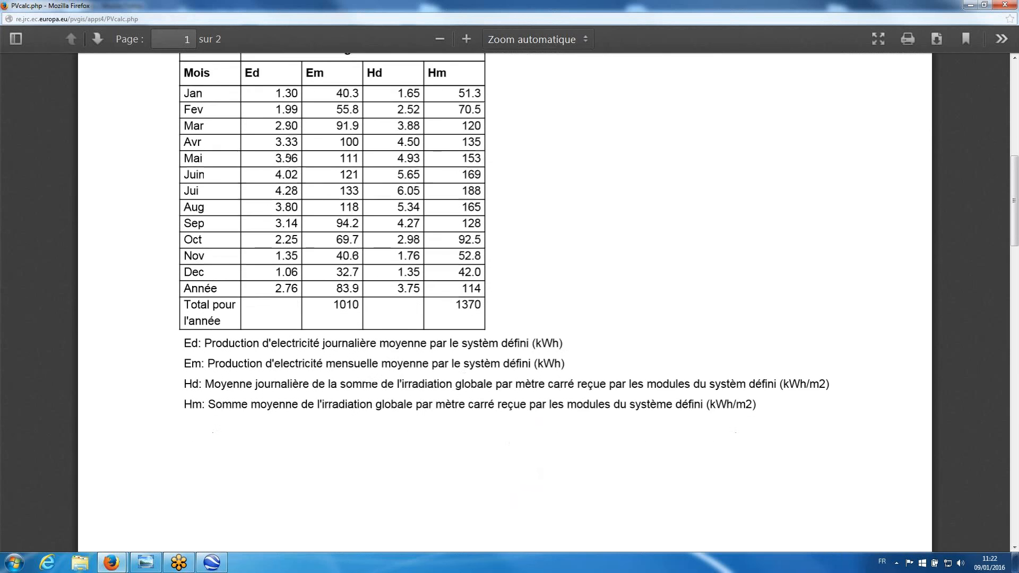
scroll(464, 419, down, 2)
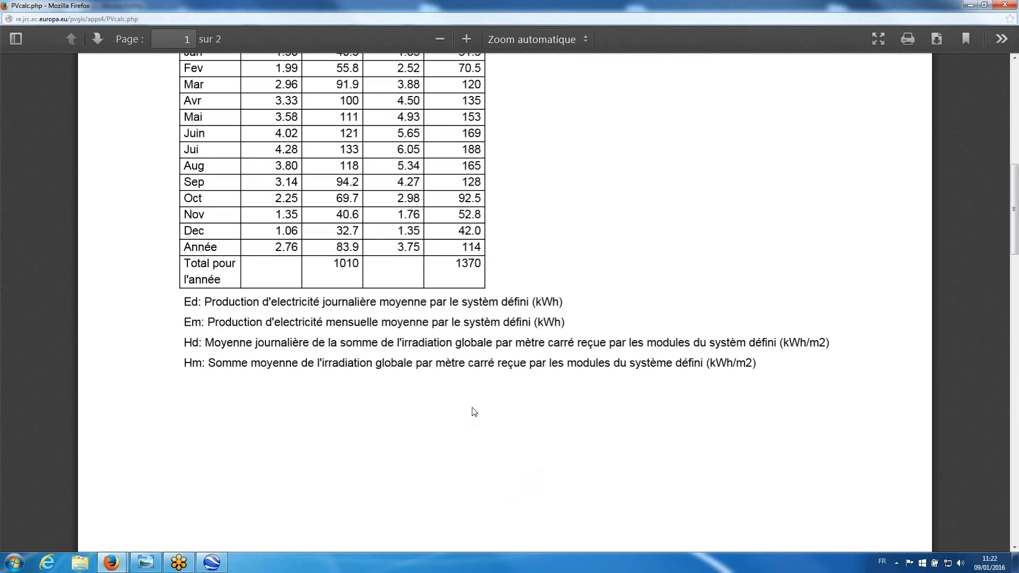
View the monthly PV production and irradiation graphs on the report's second page.
scroll(474, 409, down, 2)
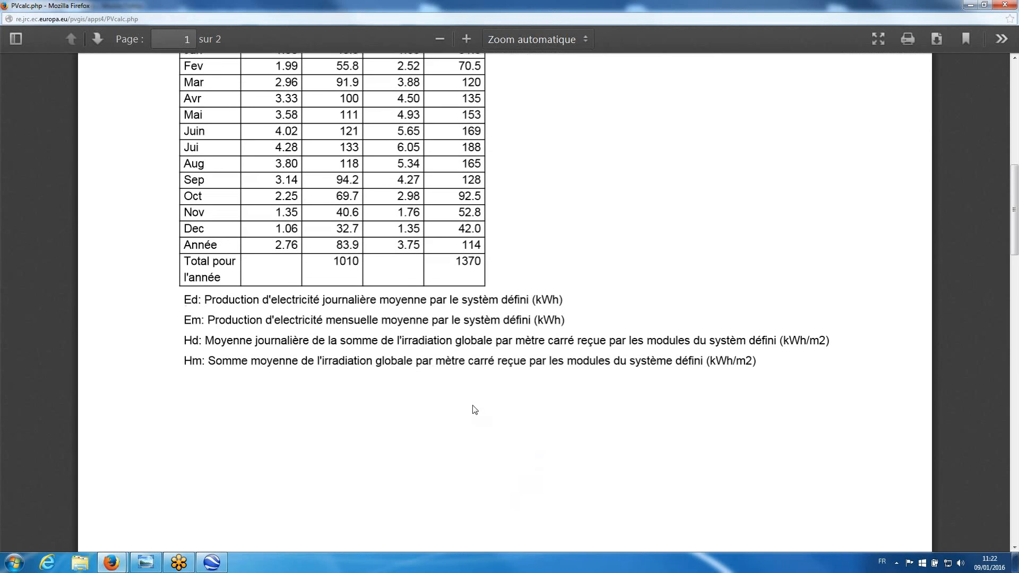
scroll(478, 391, down, 10)
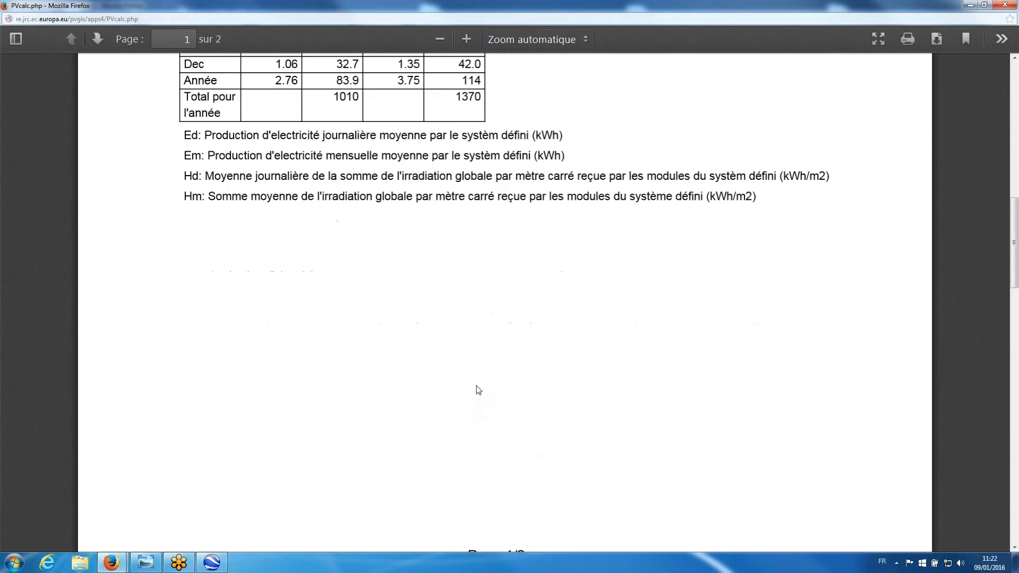
scroll(478, 391, down, 15)
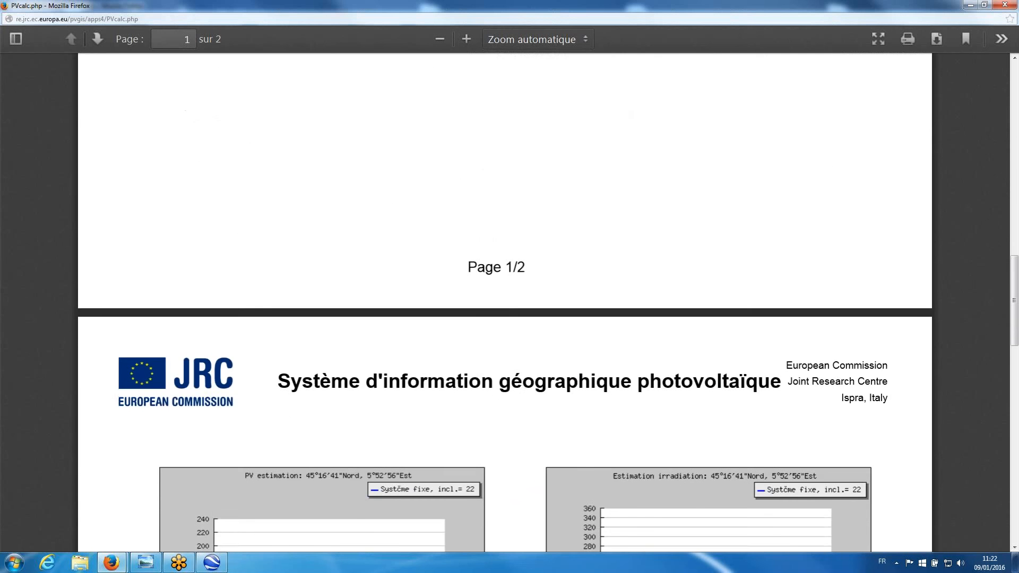
scroll(476, 387, down, 12)
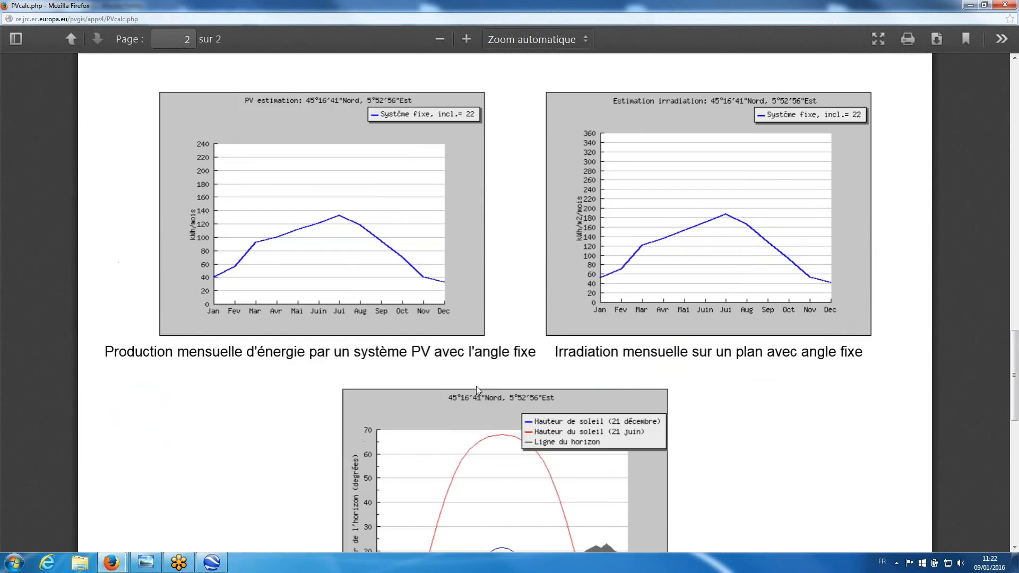